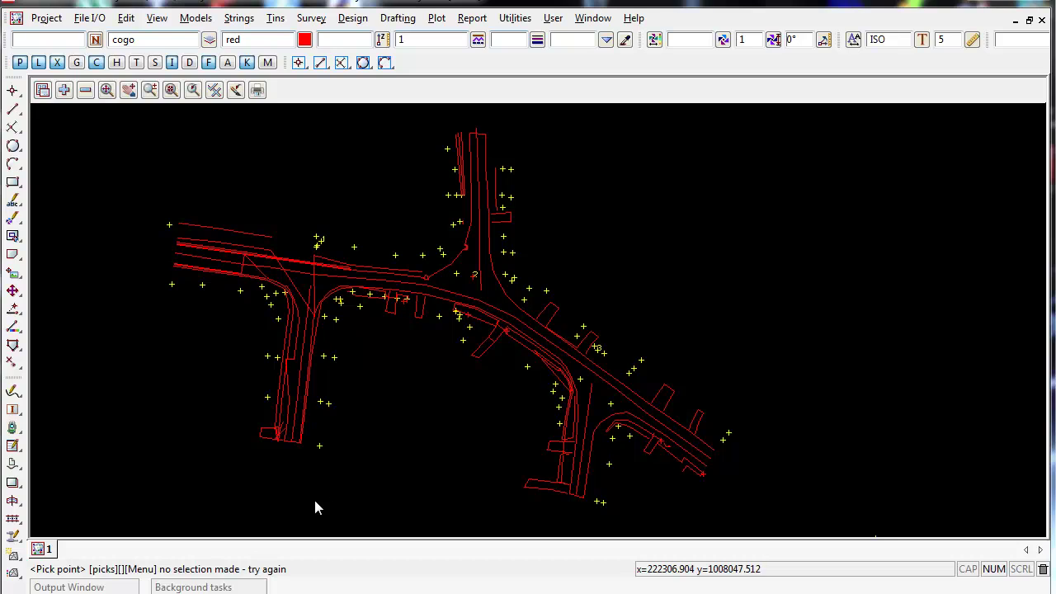
Step: Inquire on the kerb-side string that ends at the northern road junction and check which models are shown in the plan view
key(ctrl+i)
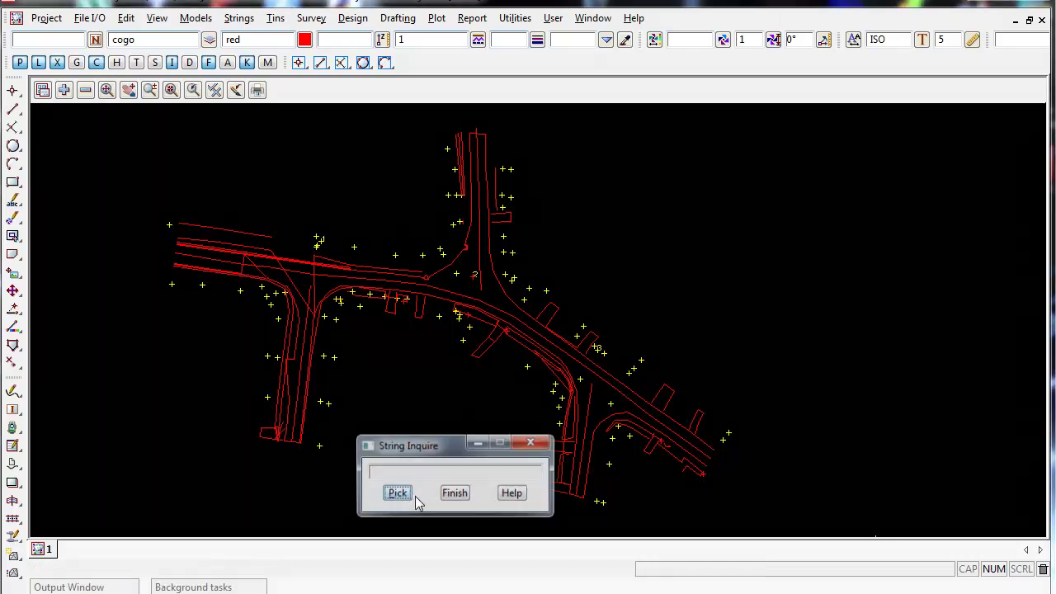
click(401, 495)
click(417, 274)
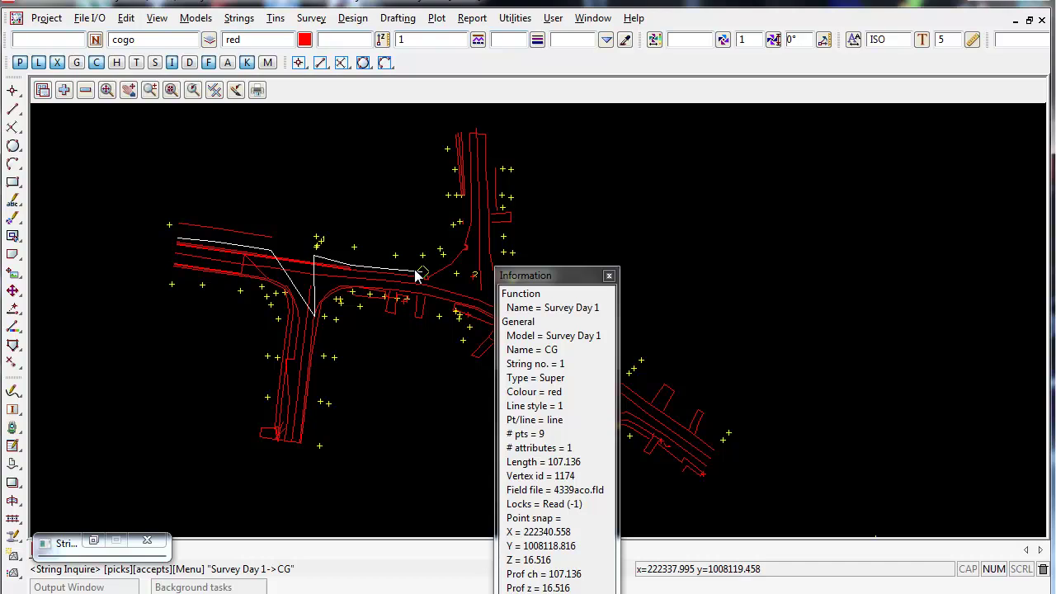
click(85, 89)
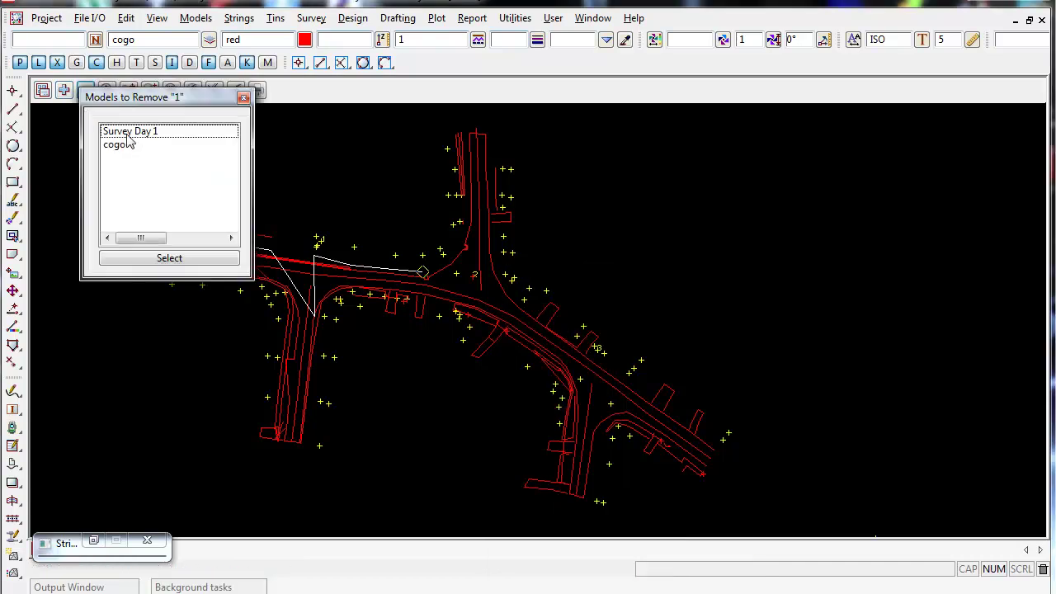
click(126, 133)
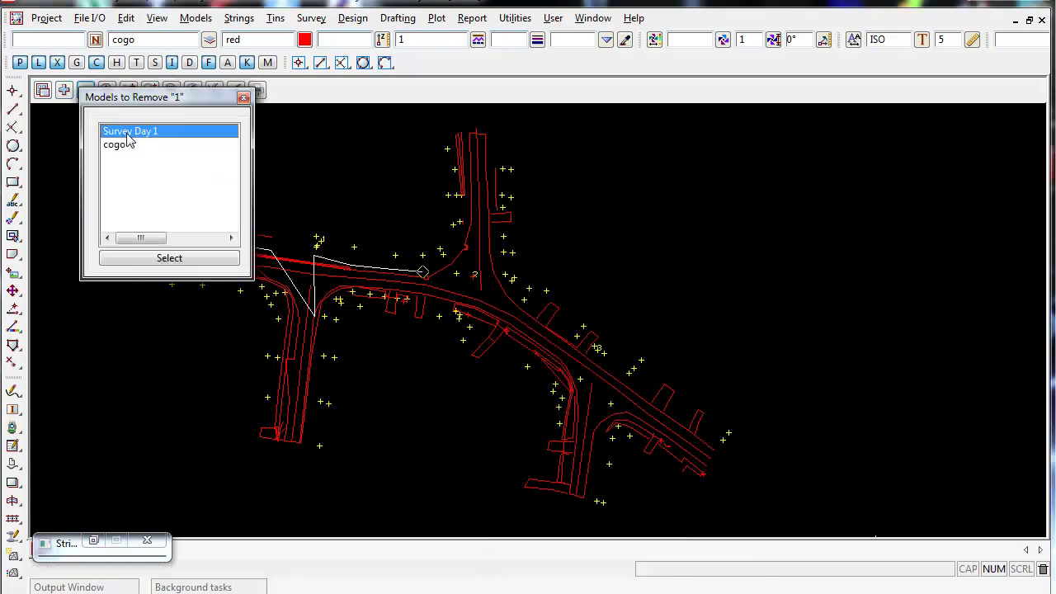
click(244, 99)
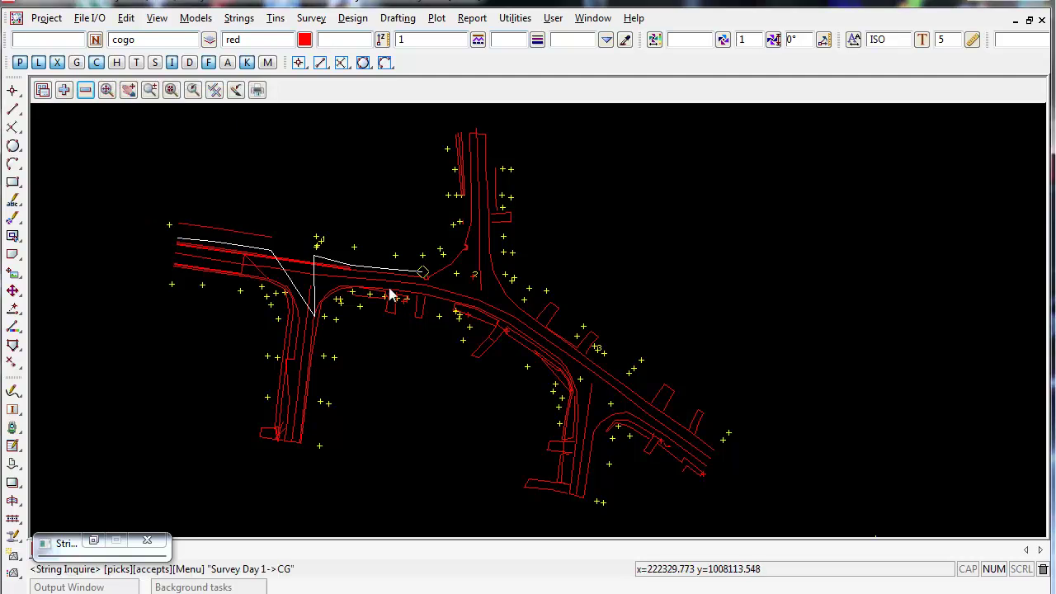
Step: Pick the road centreline string, bring up the Survey Day 1 data reduction function and check its map file setting
click(391, 285)
middle_click(392, 284)
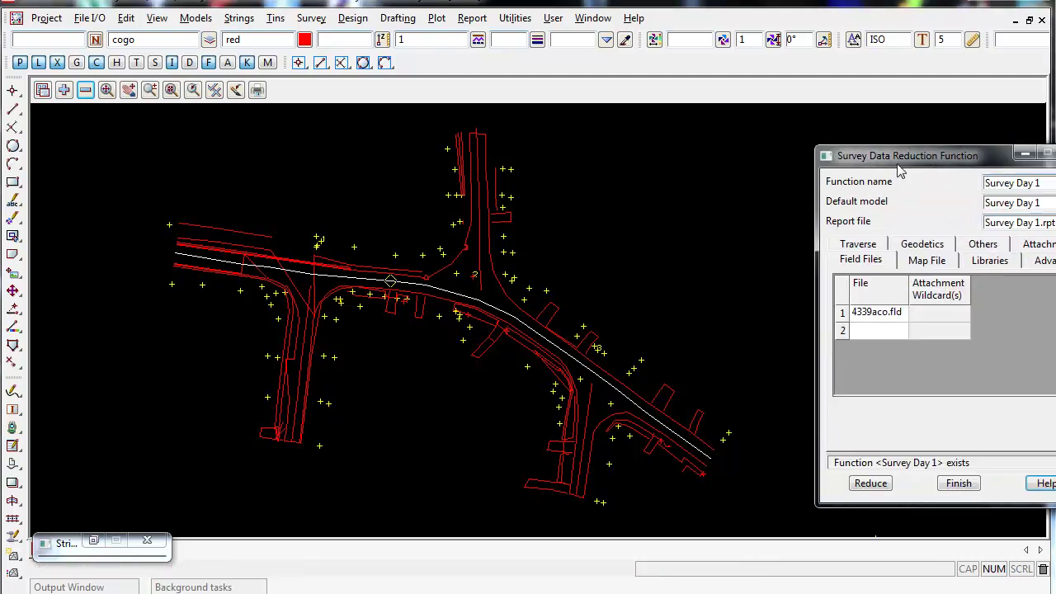
drag(937, 151, 788, 120)
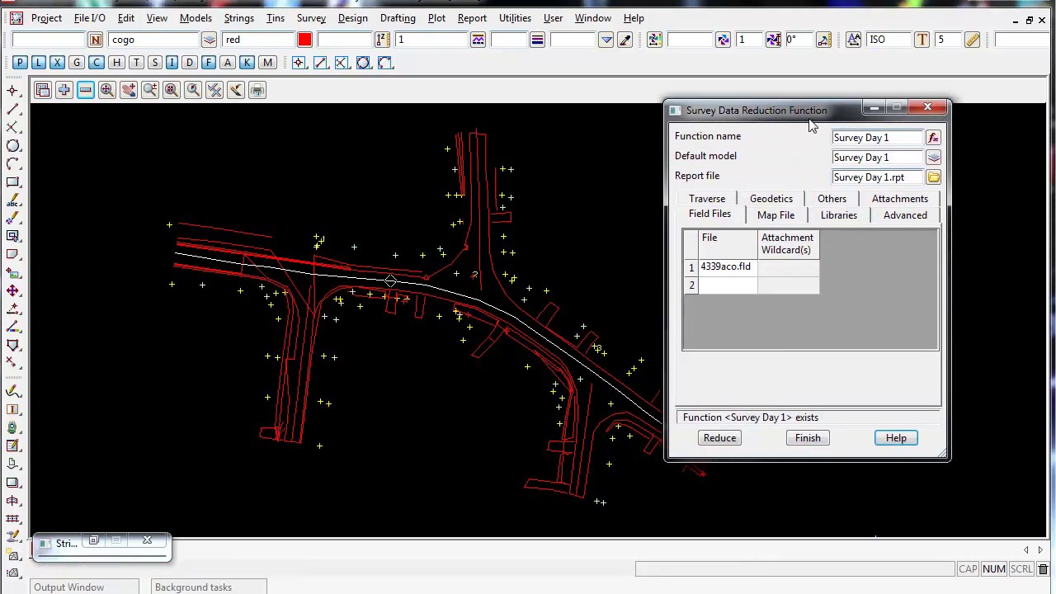
click(772, 218)
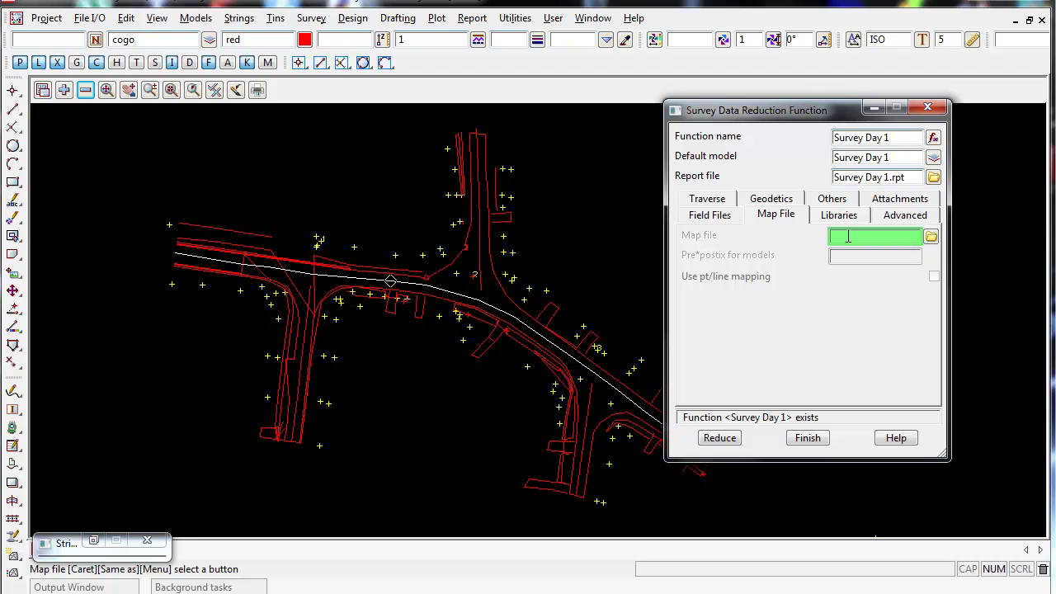
drag(730, 114, 1055, 116)
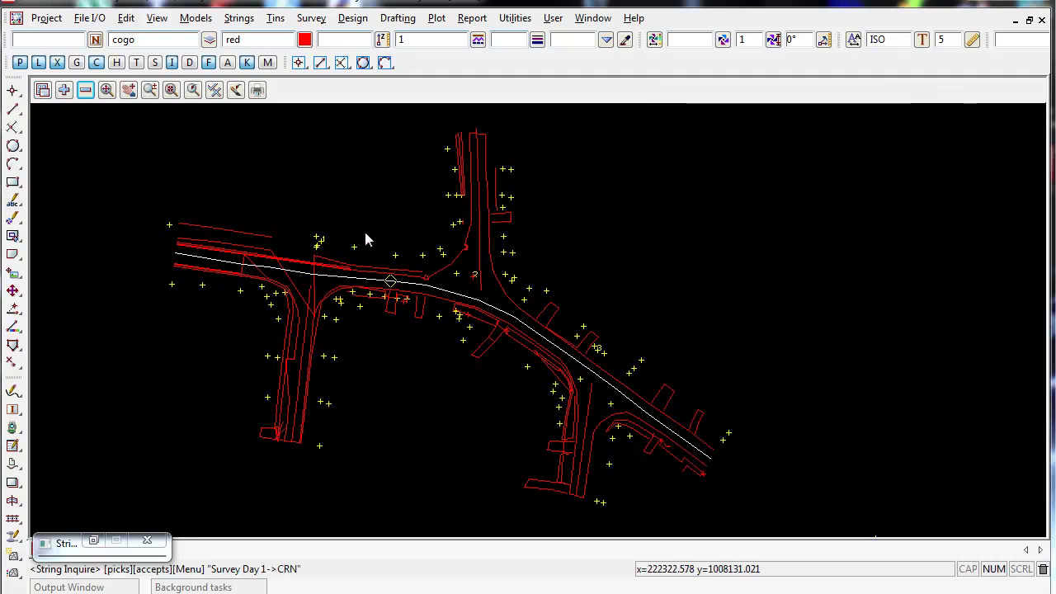
Step: Open the map file creation and editing tool and place its window clear of the survey strings
click(90, 20)
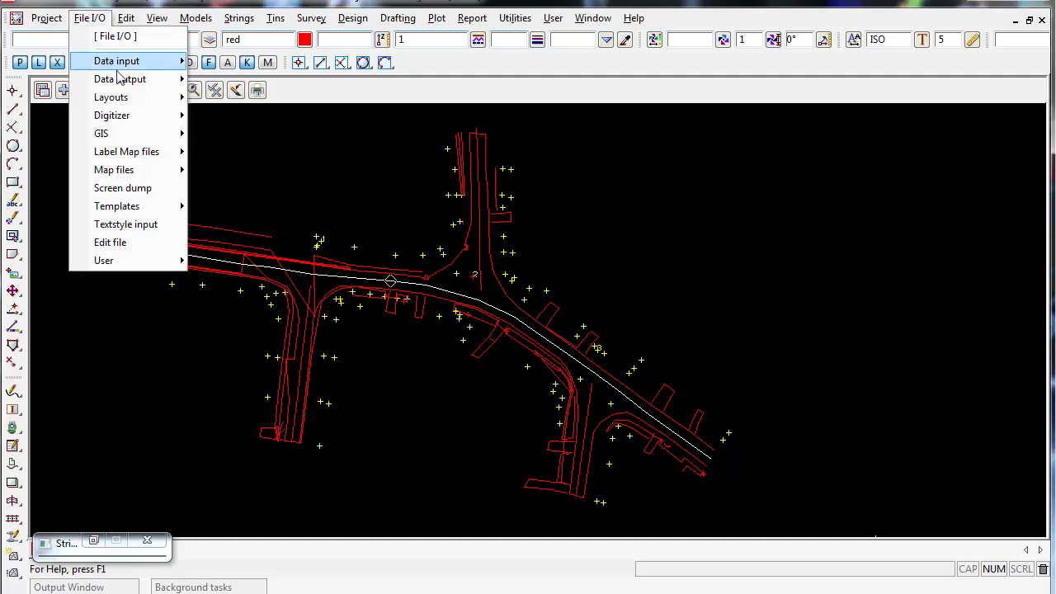
mouse_move(124, 175)
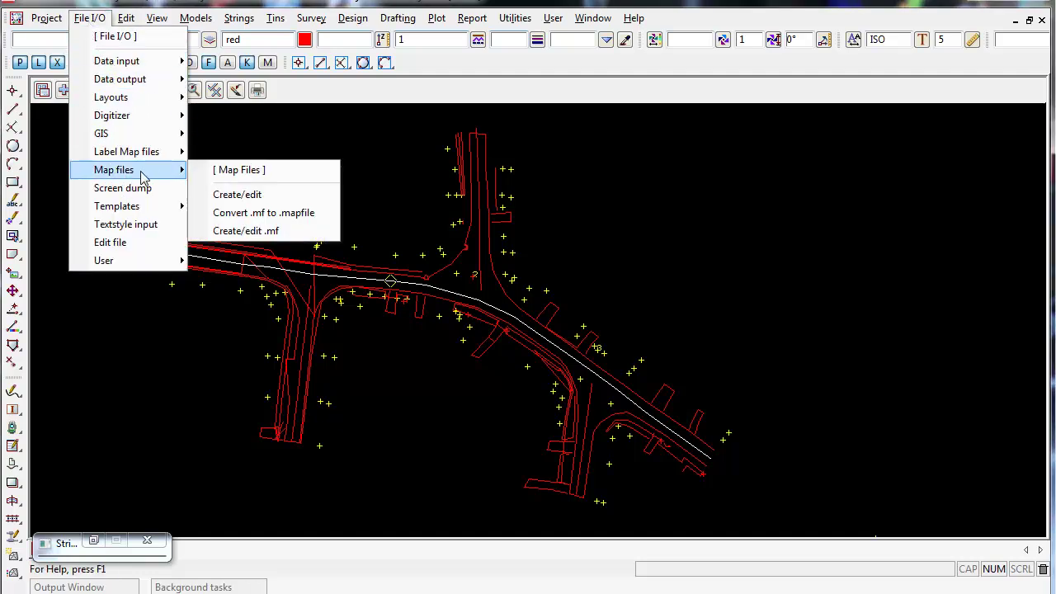
click(279, 203)
drag(406, 208, 615, 65)
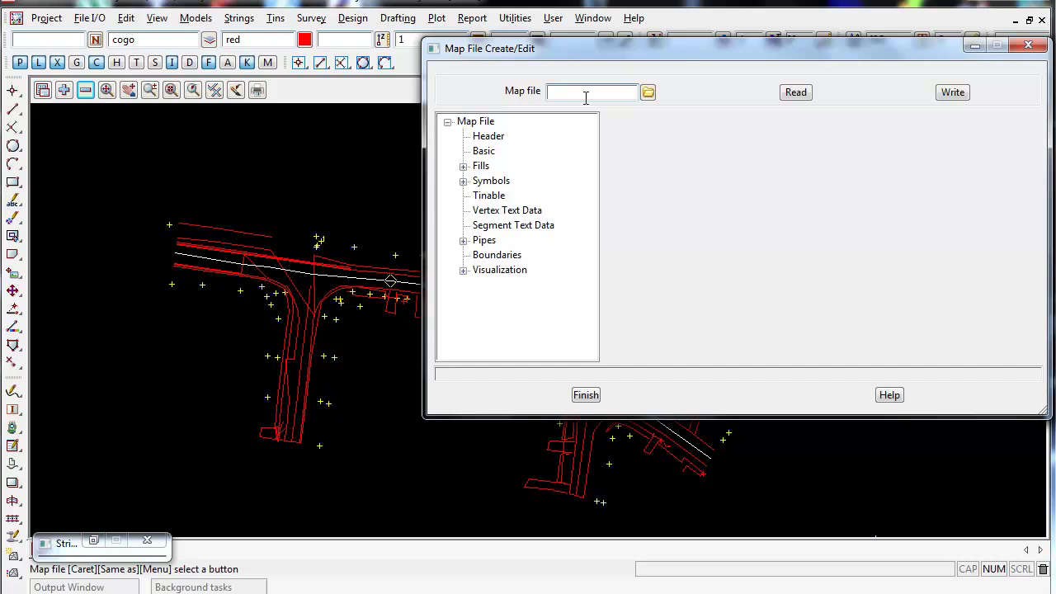
Step: Fill in the map file header with "XXXX SURVEYORS", "Created 20/06/2013" and the author's initials
click(496, 139)
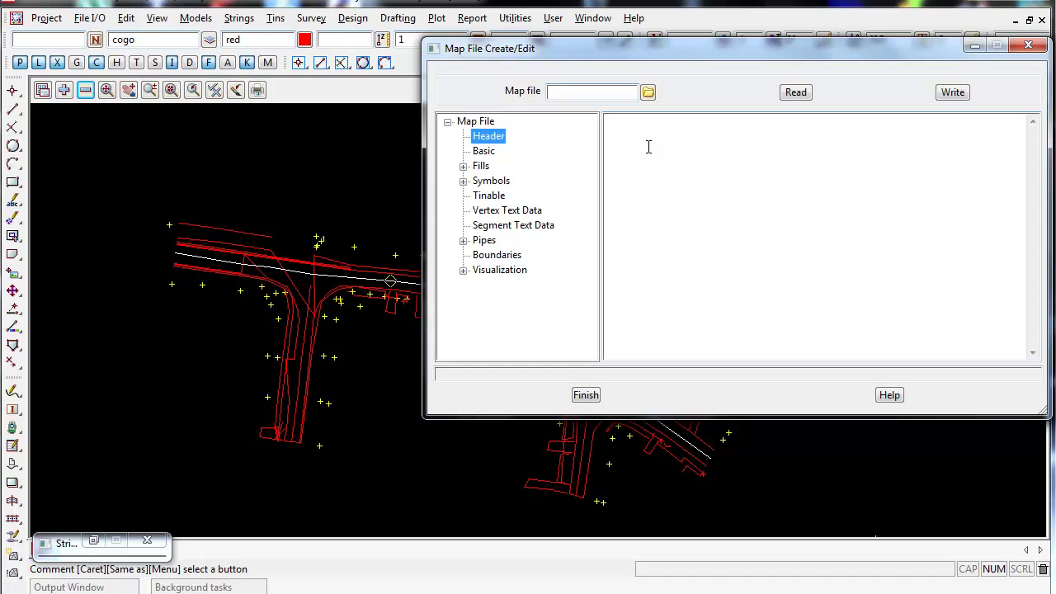
click(649, 147)
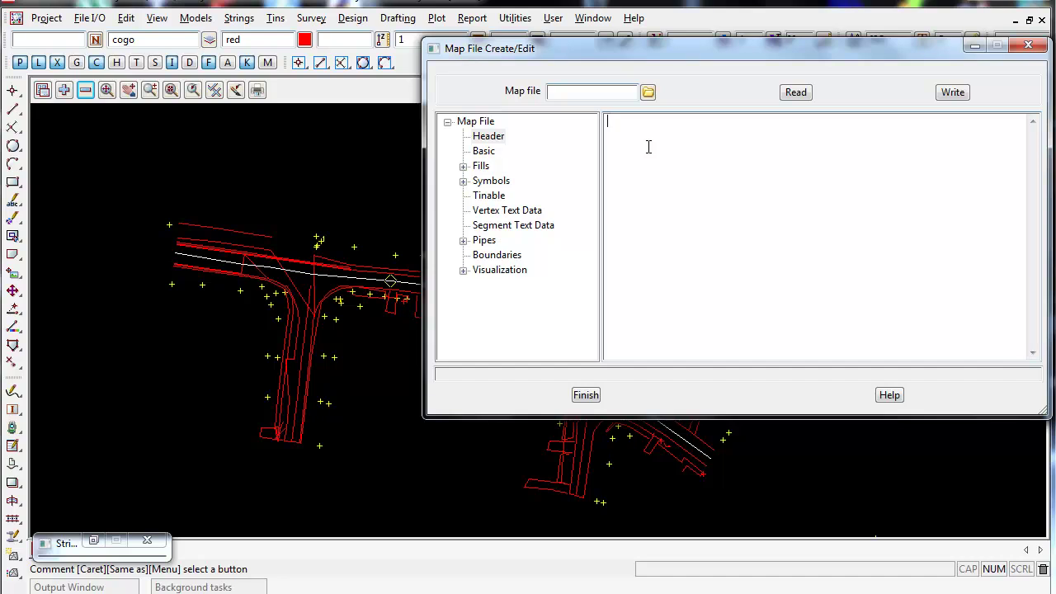
text(XXXX)
text( SURVEY)
text(ORS)
text( Crea)
text(ted)
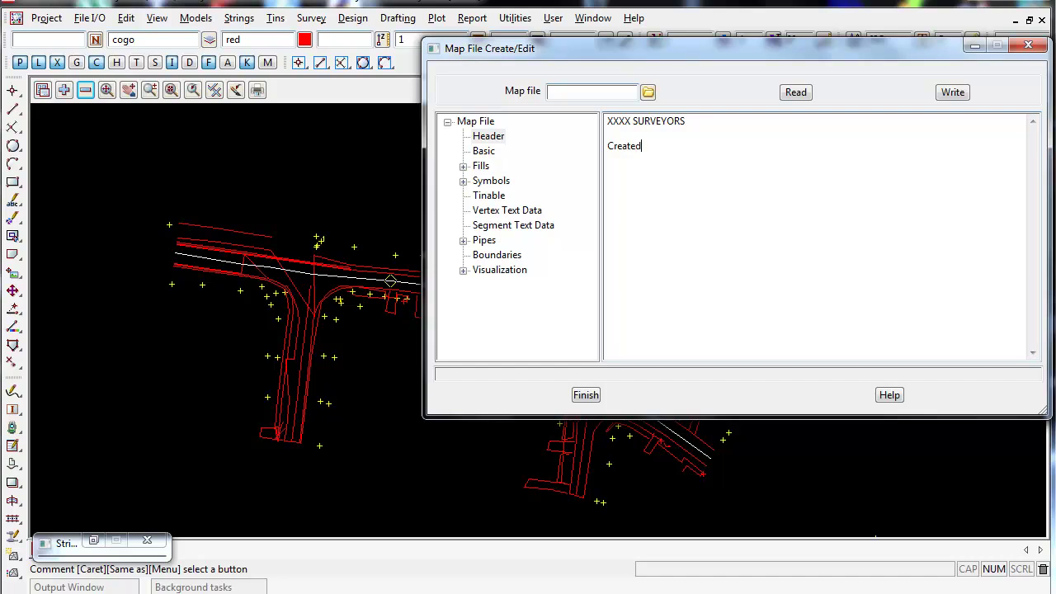
text( 20)
text(/06/201)
text(M.F.)
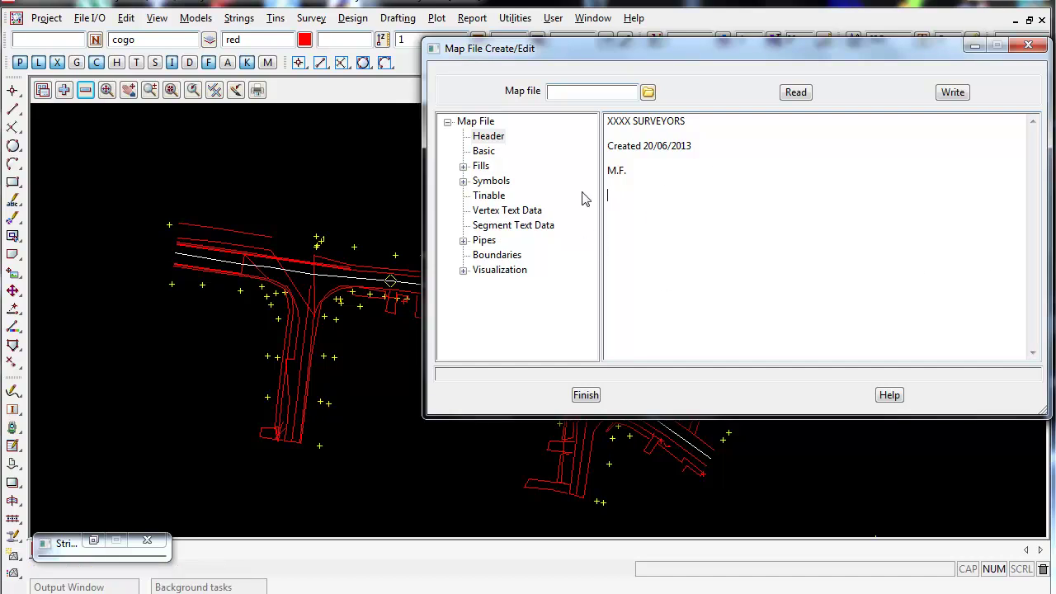
Step: Show the map file's Basic mapping table and make room beside it for the data reduction window
click(492, 155)
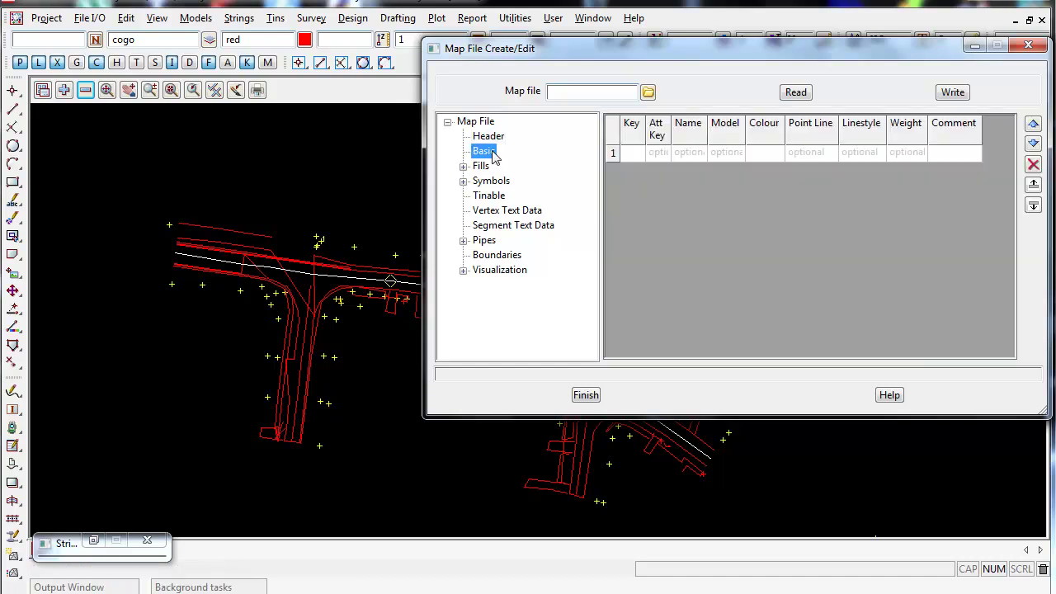
drag(590, 50, 288, 37)
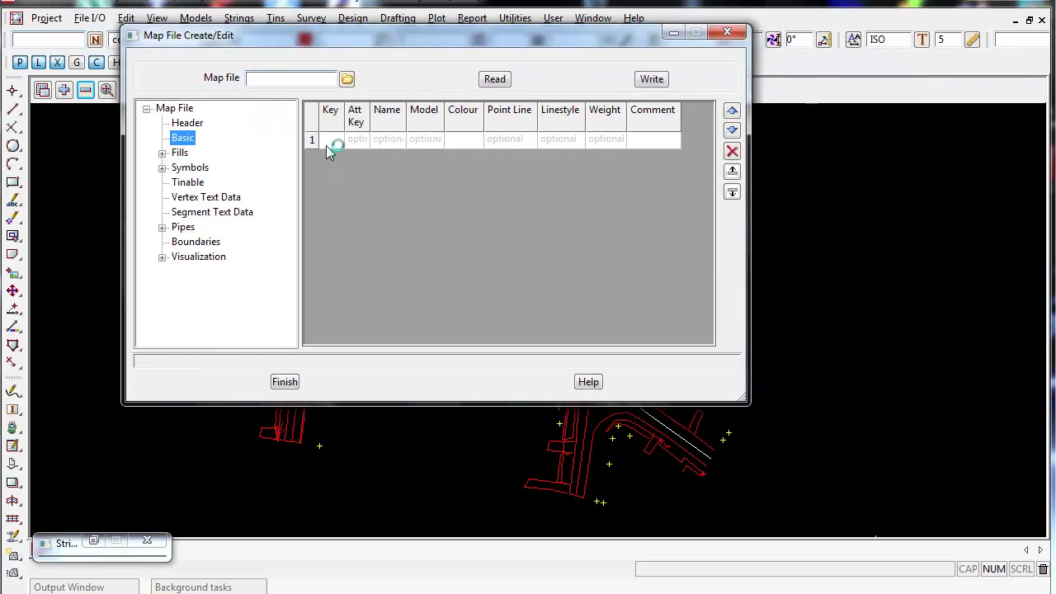
click(422, 141)
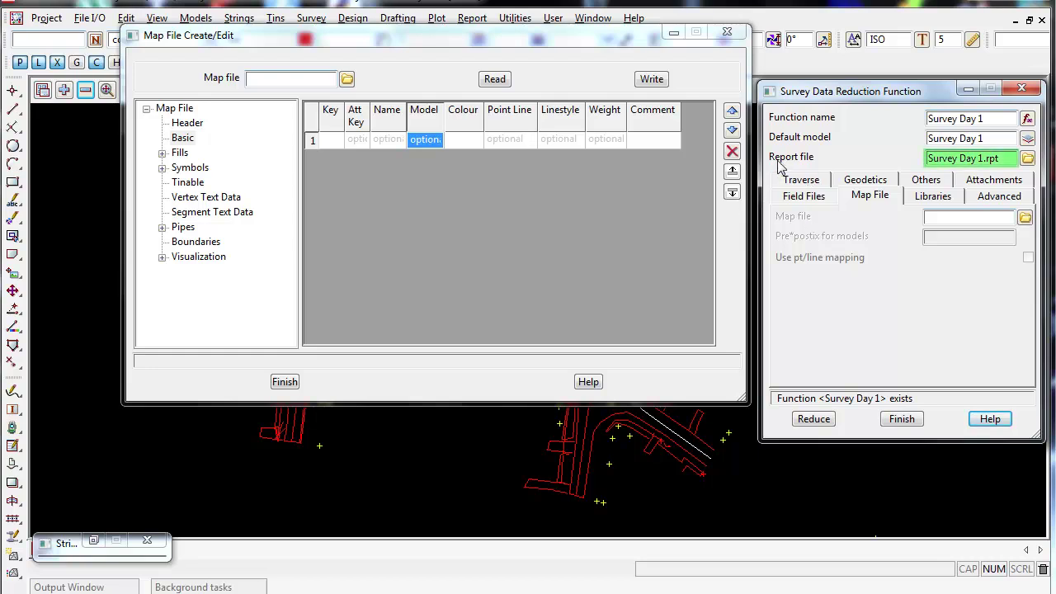
Step: Open the Survey Day 1.rpt reduction report and examine the field codes listed for the surveyed points
click(1027, 159)
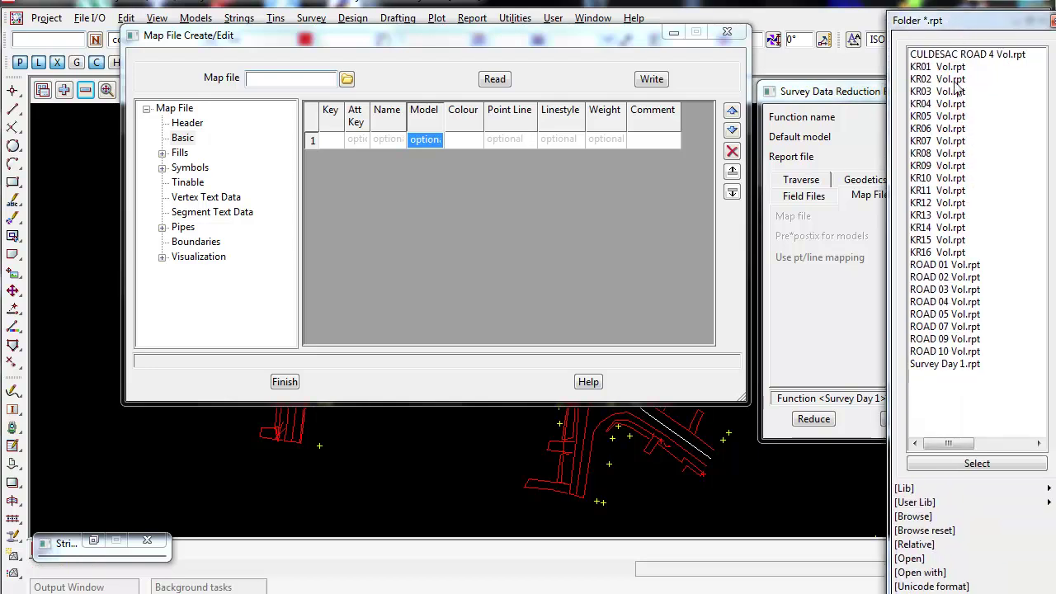
click(910, 559)
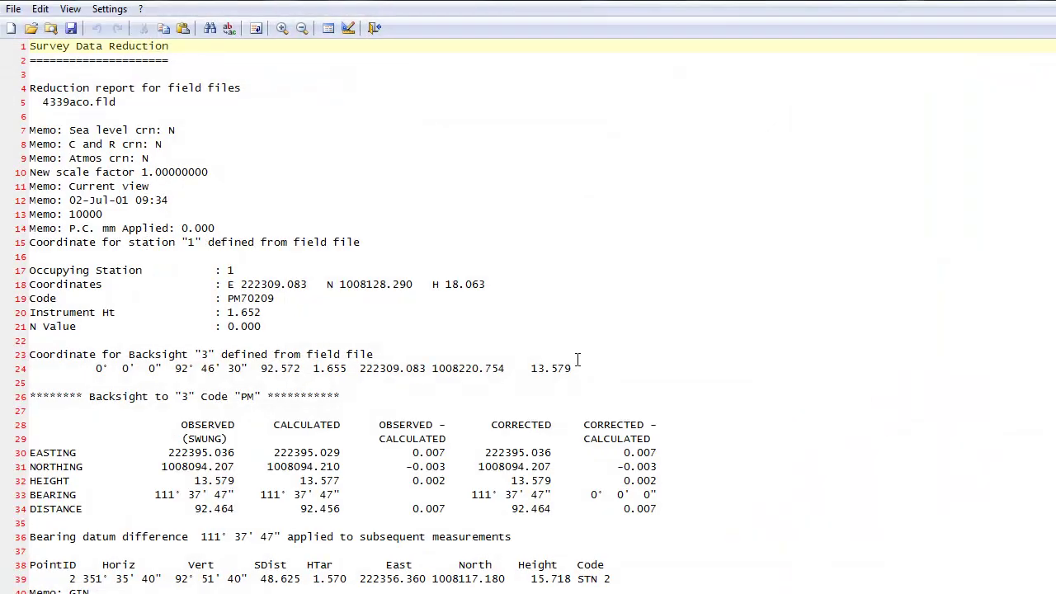
scroll(54, 80, down, 12)
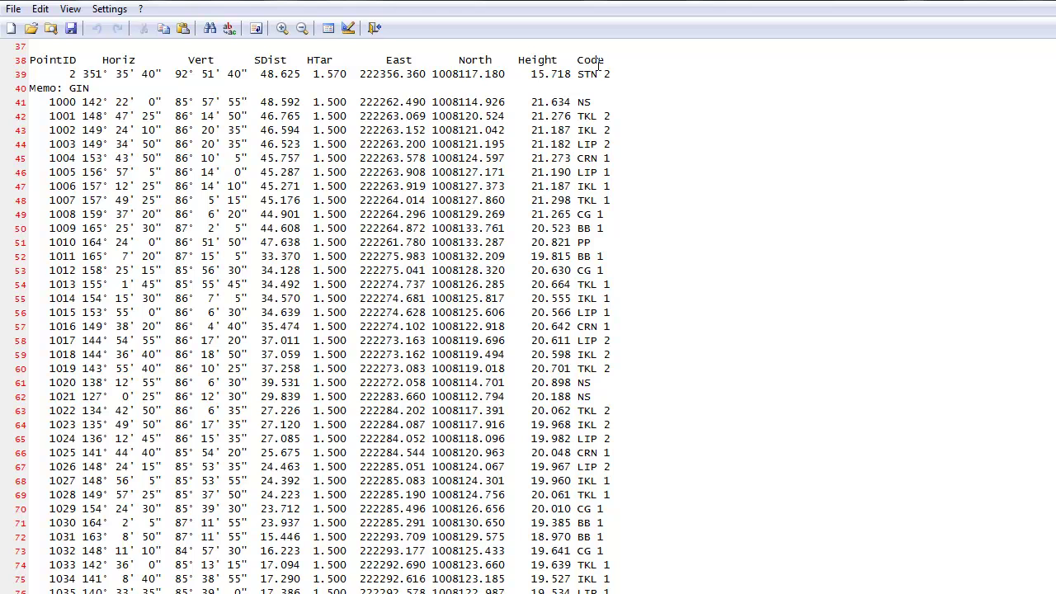
drag(597, 74, 578, 103)
click(593, 101)
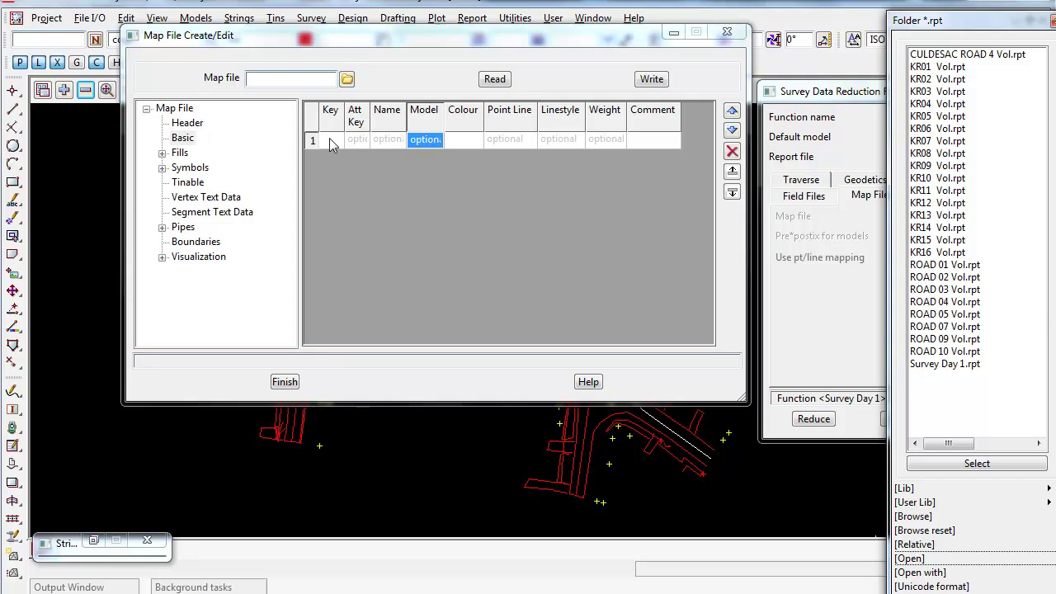
Step: Enter NS as the key in the first Basic row and look through the list of available string names
click(333, 140)
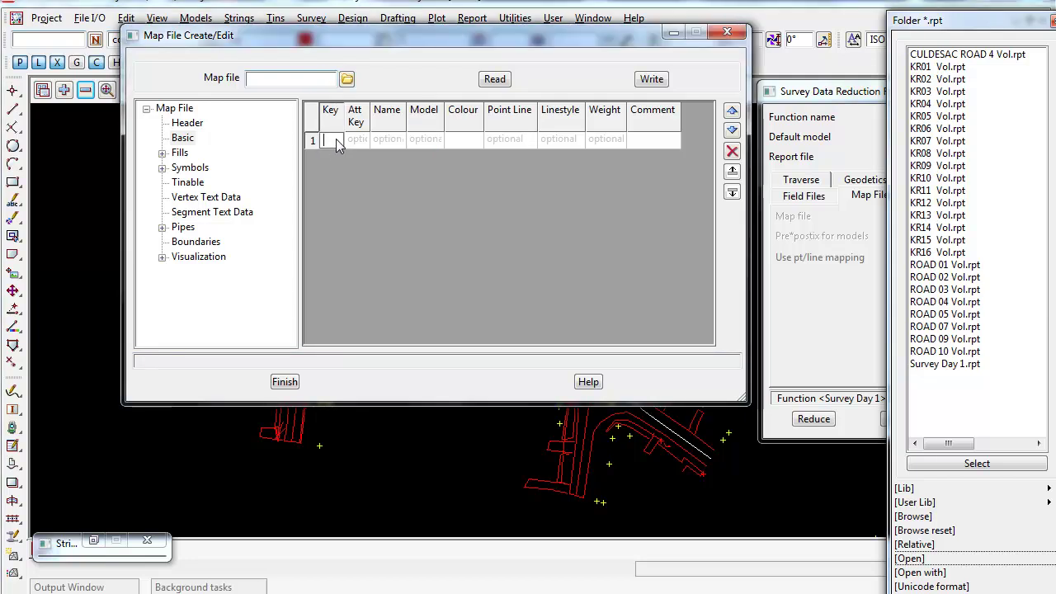
text(NS)
click(387, 142)
click(388, 142)
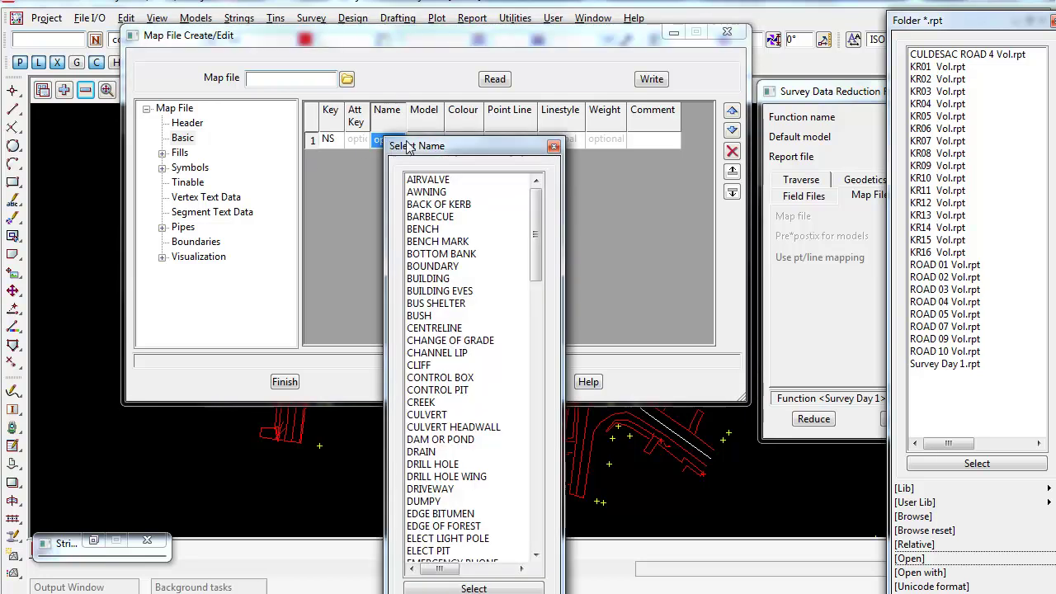
mouse_move(535, 223)
mouse_down()
mouse_move(535, 495)
mouse_move(534, 228)
mouse_up()
click(554, 146)
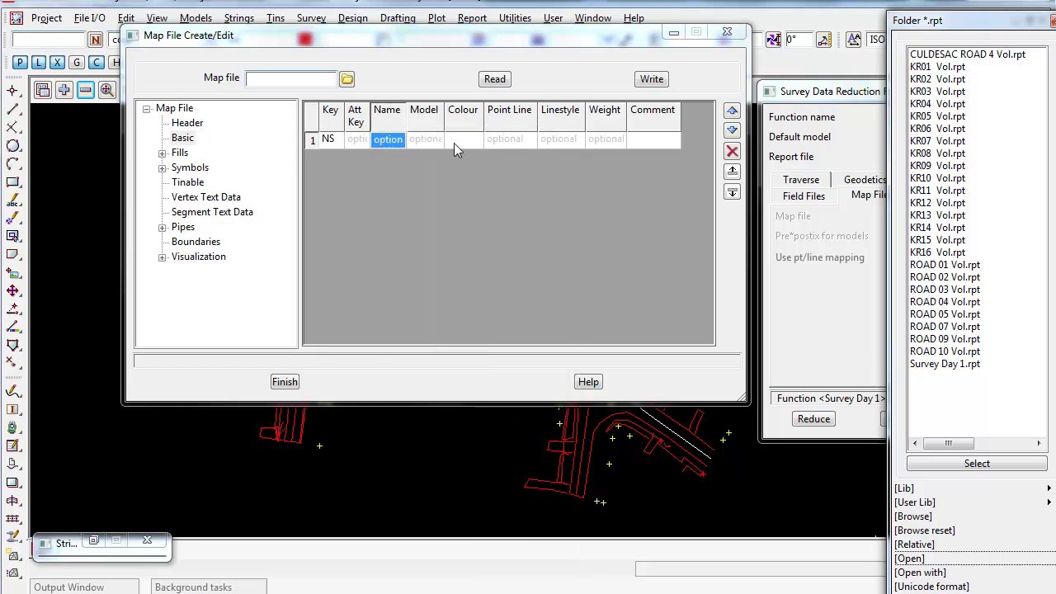
Step: Set the model for the NS key to TOPOGRAPHY
click(427, 140)
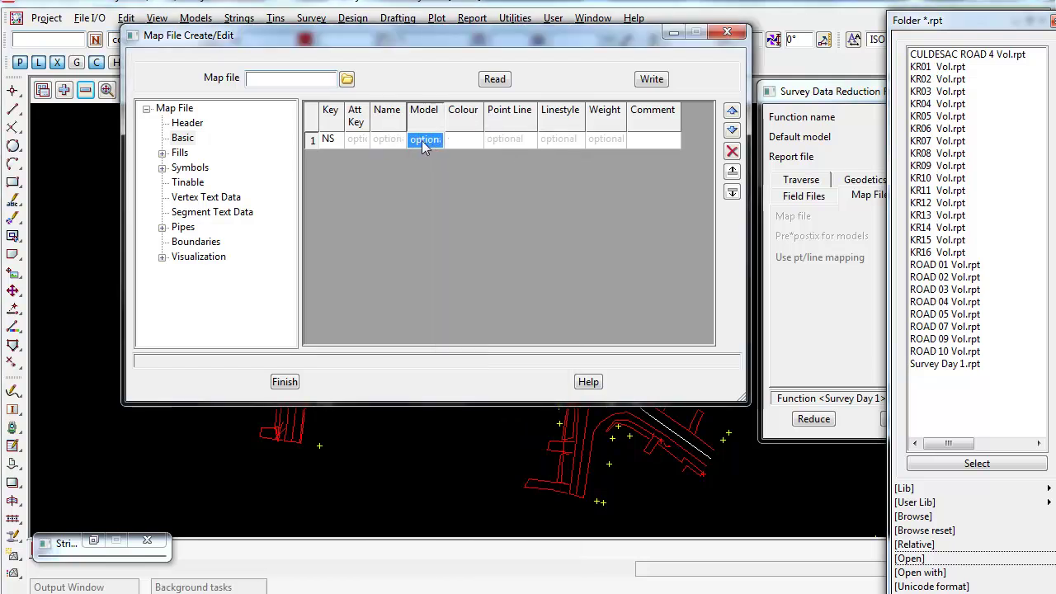
click(424, 141)
click(587, 147)
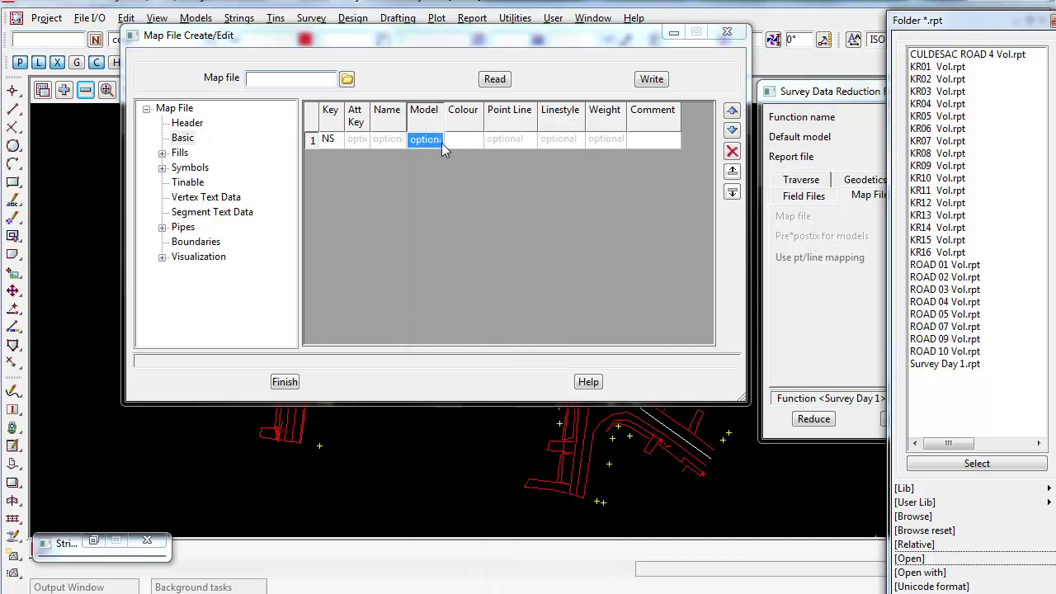
click(429, 140)
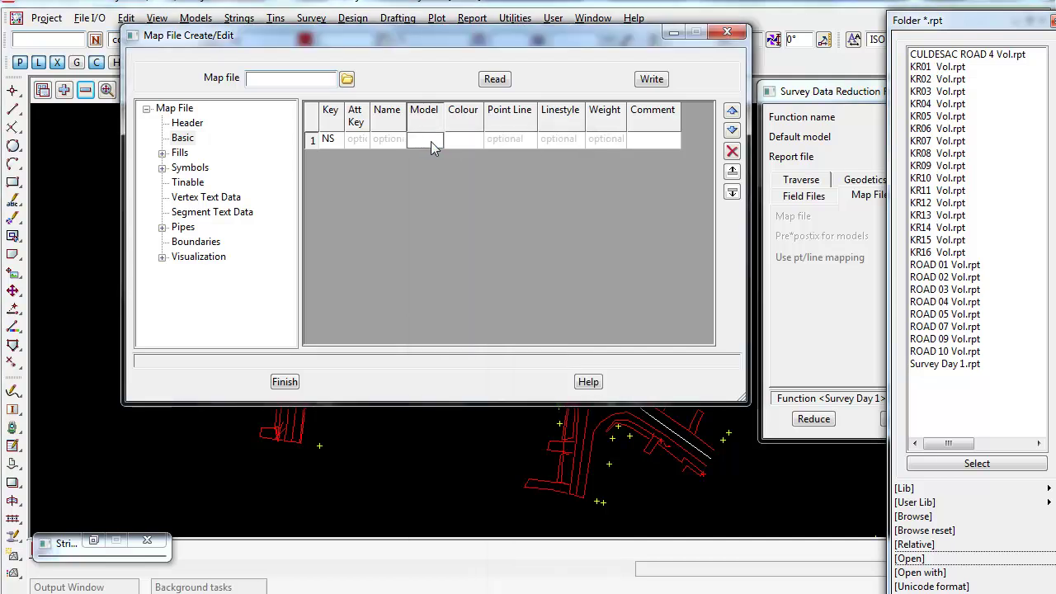
text(NS)
key(BackSpace)
key(BackSpace)
text(TOPOGRAPHY)
key(Tab)
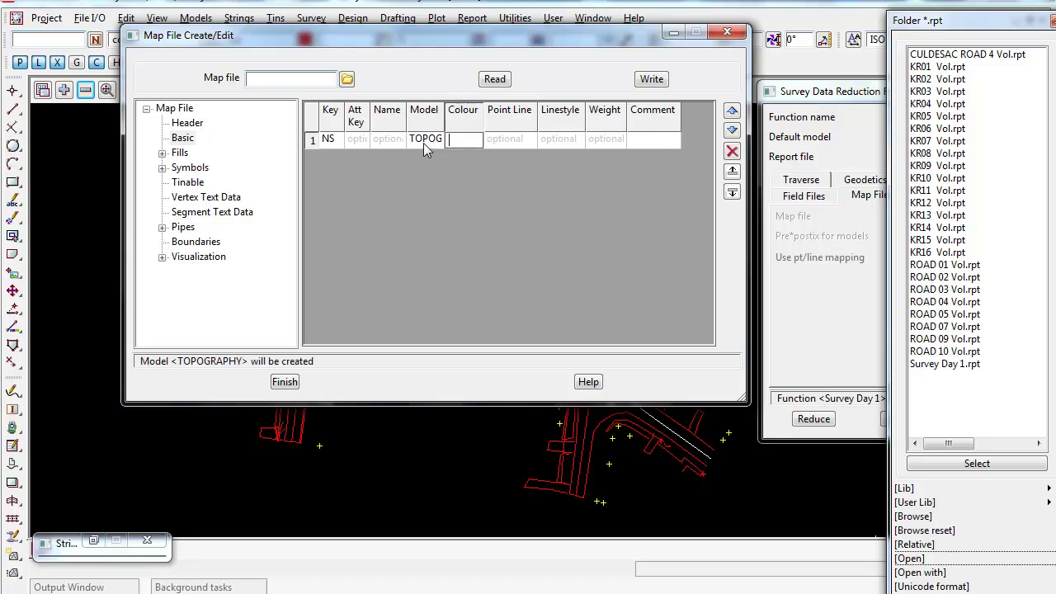
Step: Give the NS key the colour green and the point type, widening the Model column to fit its text
drag(446, 121, 474, 121)
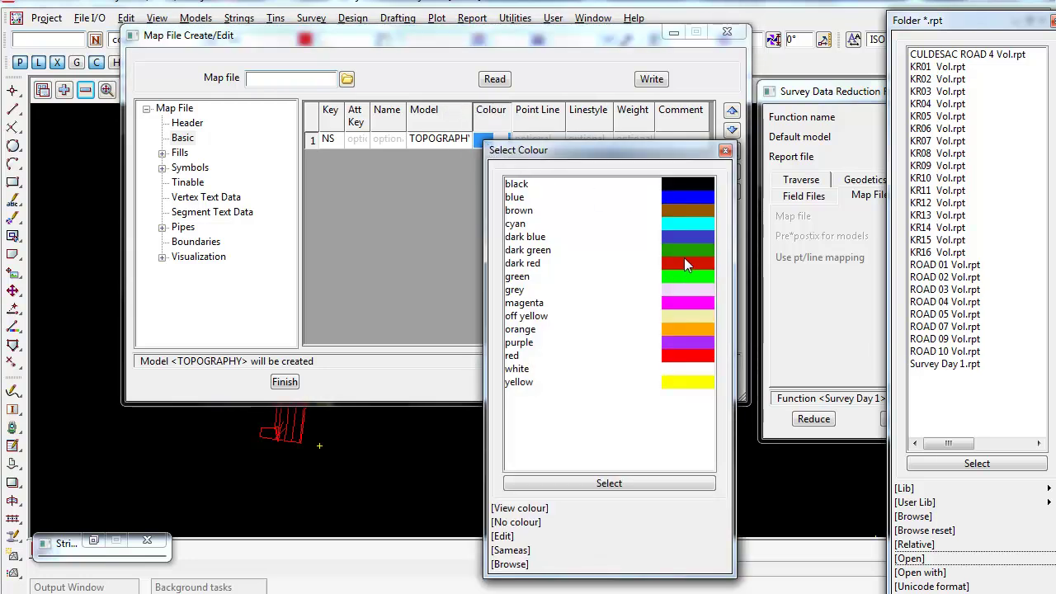
double_click(683, 274)
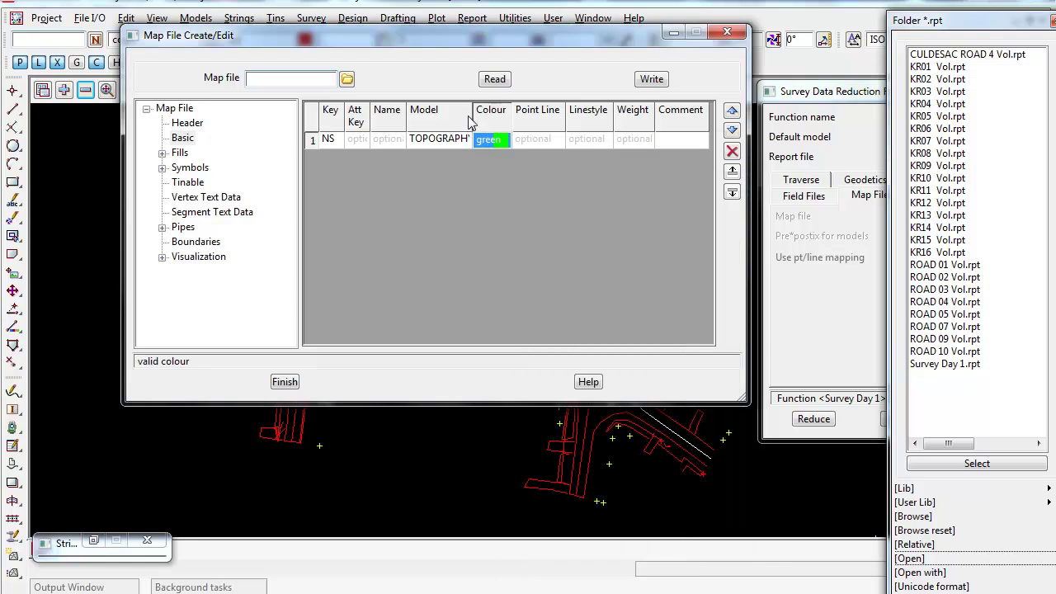
drag(473, 121, 480, 122)
click(545, 141)
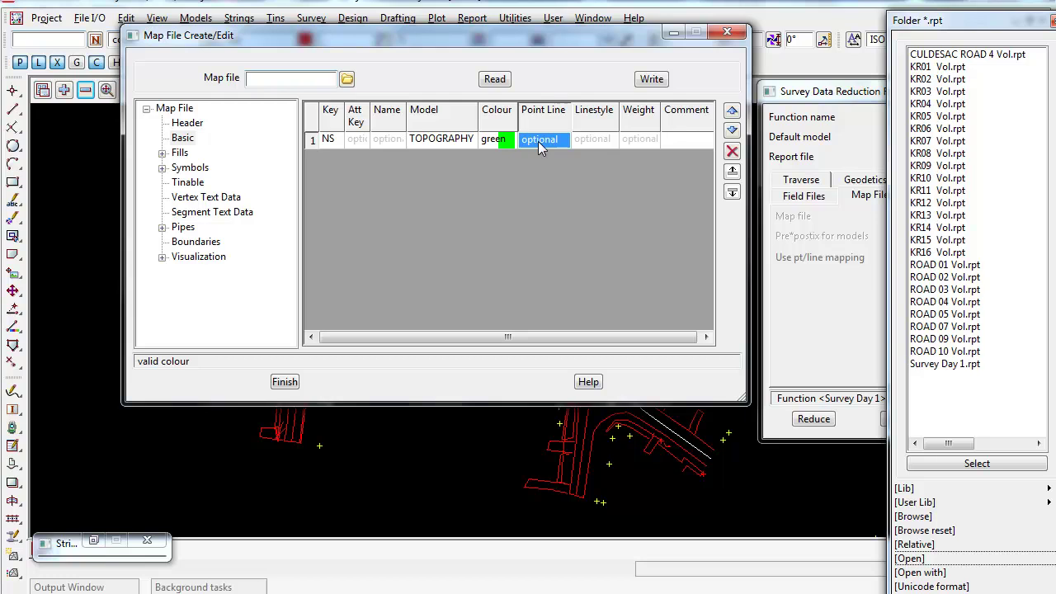
click(540, 142)
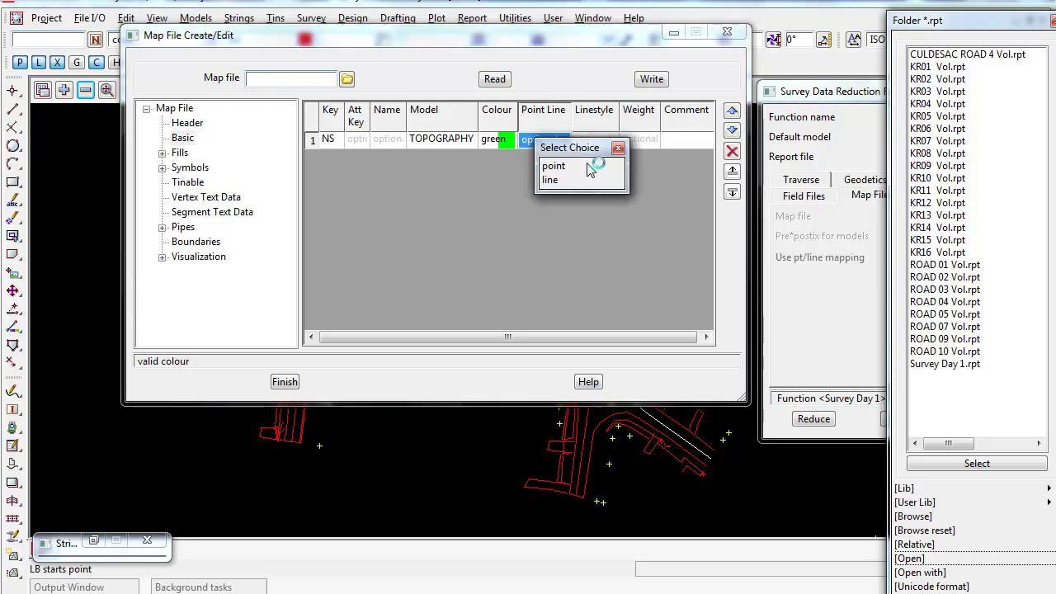
click(556, 167)
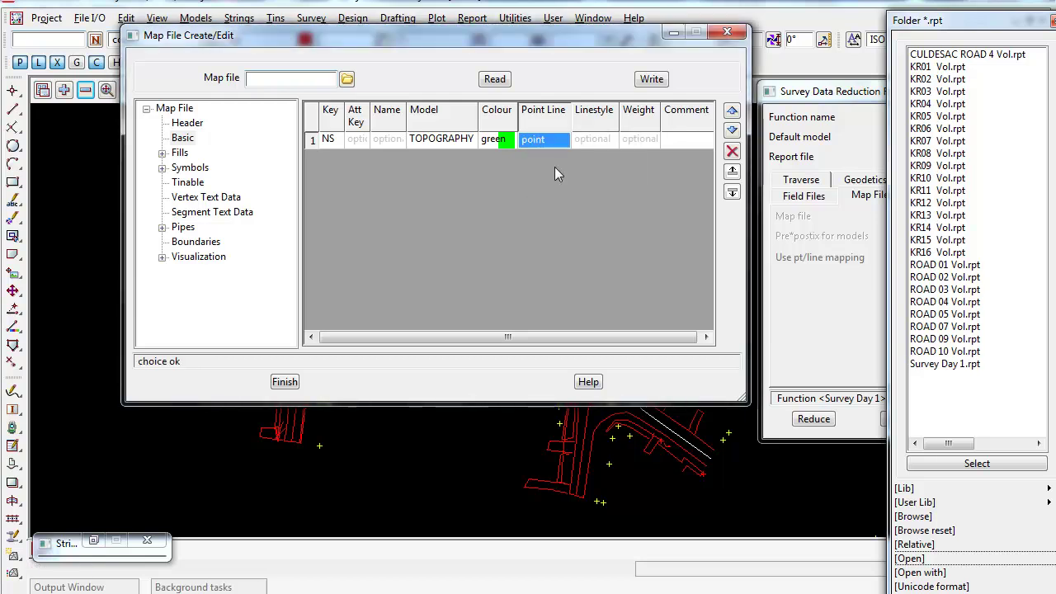
Step: Look at the available linestyle groups and set the linestyle of the NS key to 1
click(592, 140)
click(593, 141)
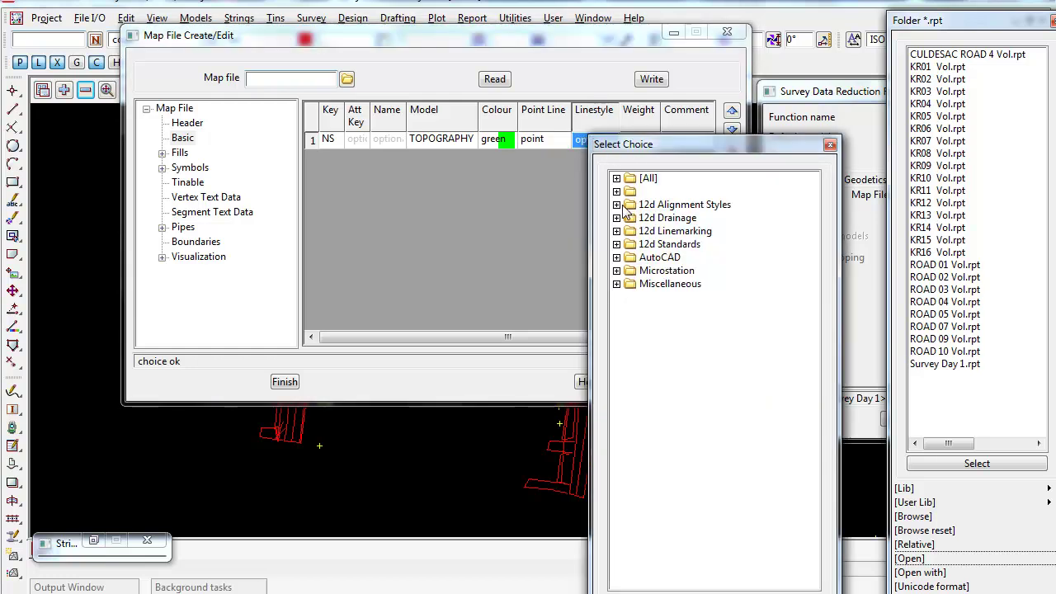
click(830, 145)
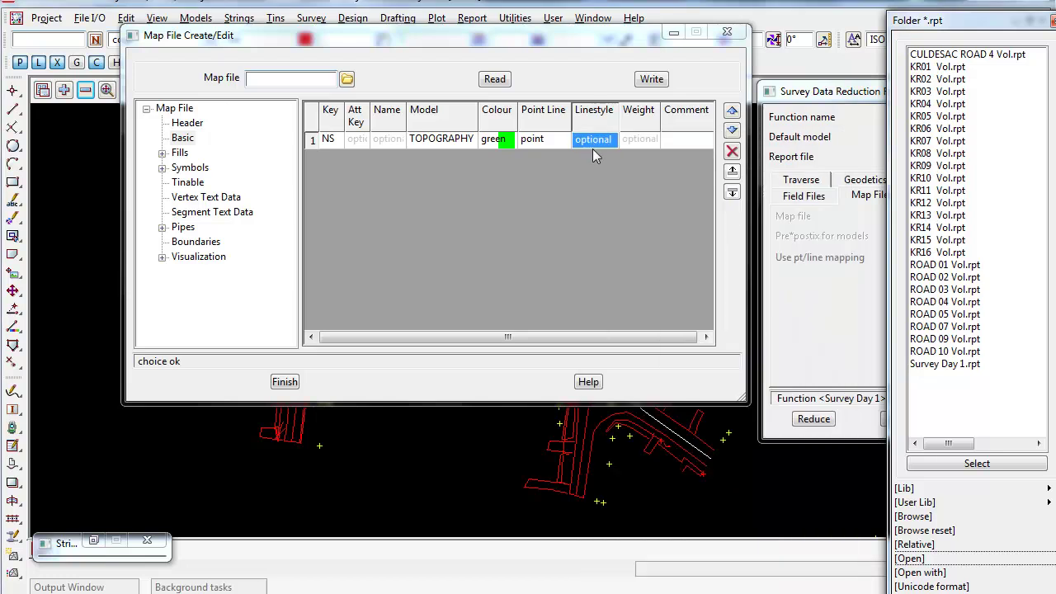
click(592, 142)
text(1)
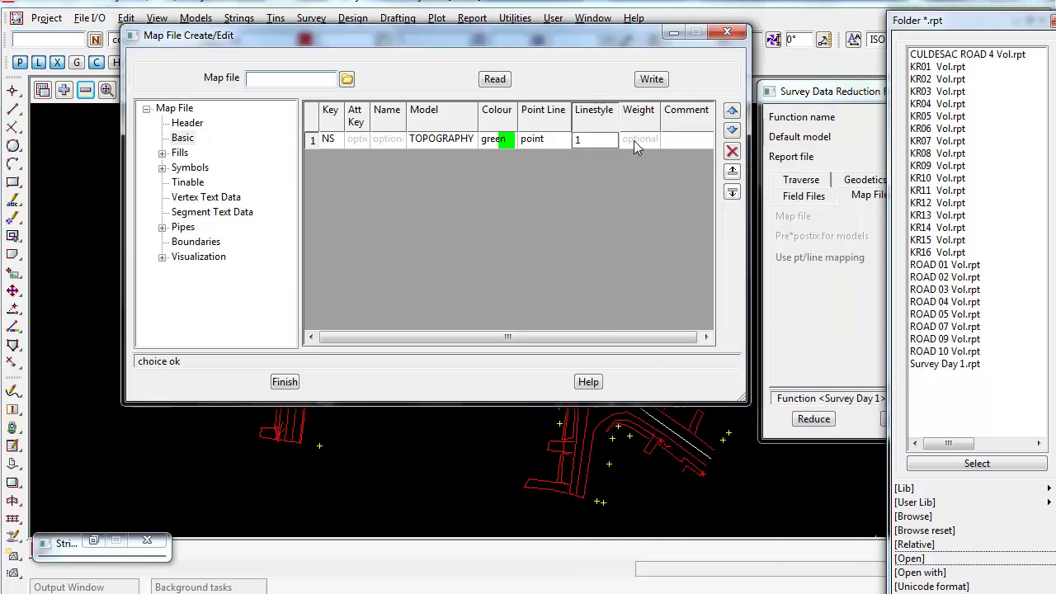
Step: Widen the map file window and give the NS key the comment Natural Surface, leaving its weight blank
click(636, 141)
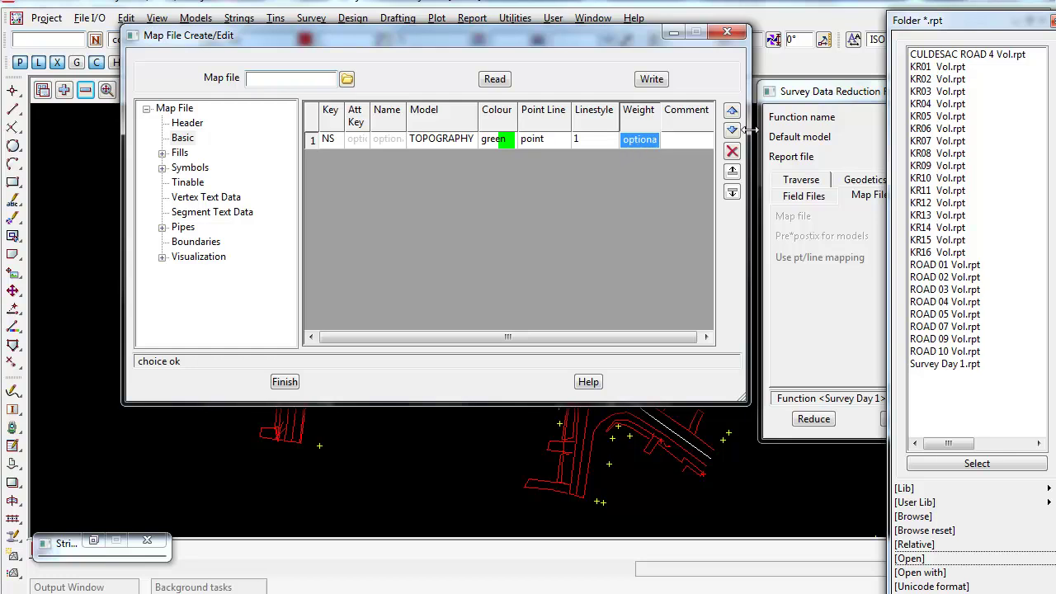
drag(749, 132, 839, 139)
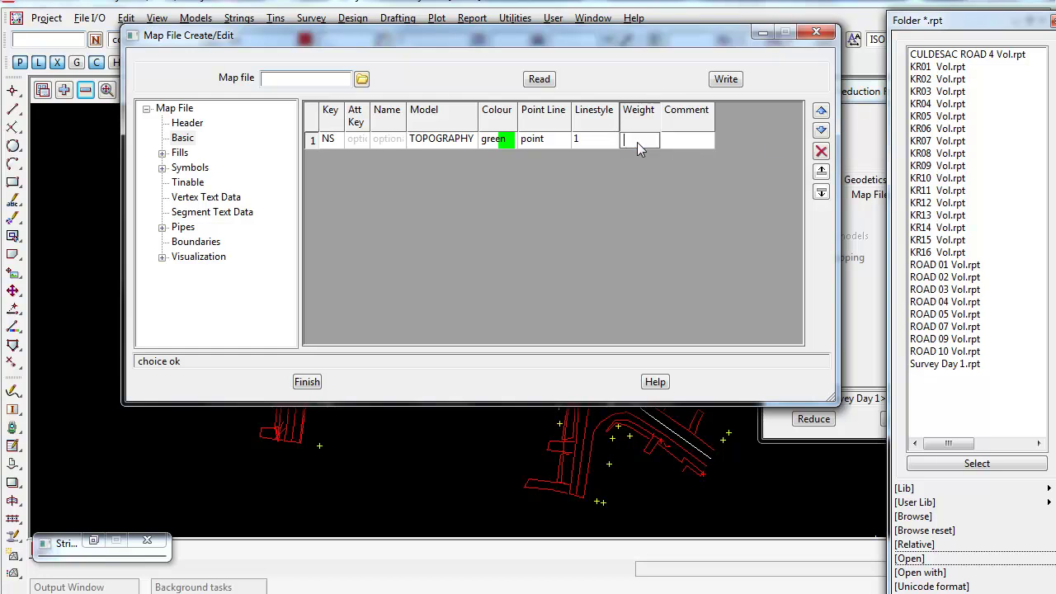
click(677, 142)
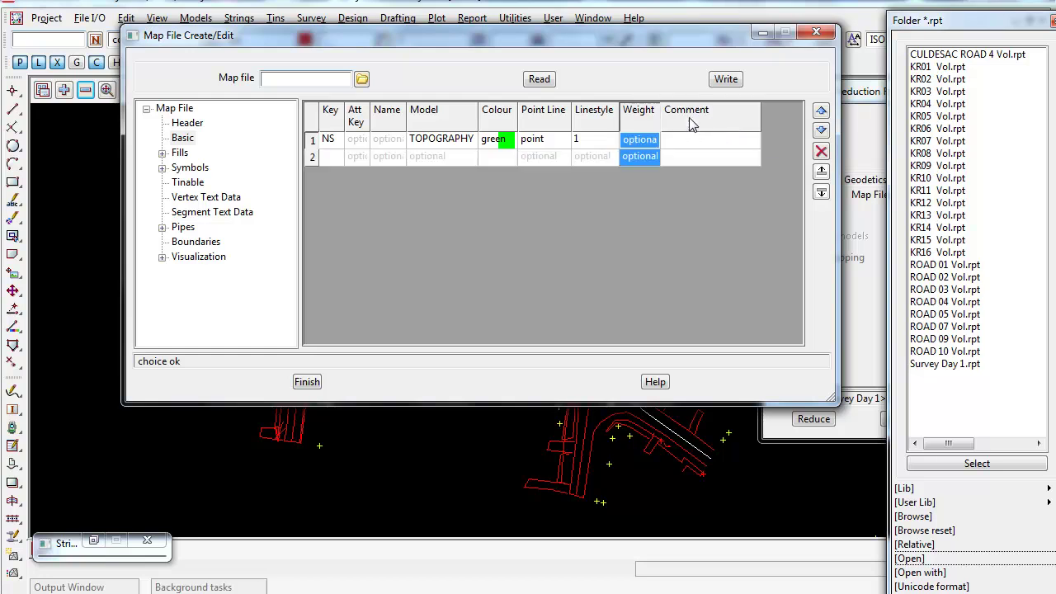
click(695, 125)
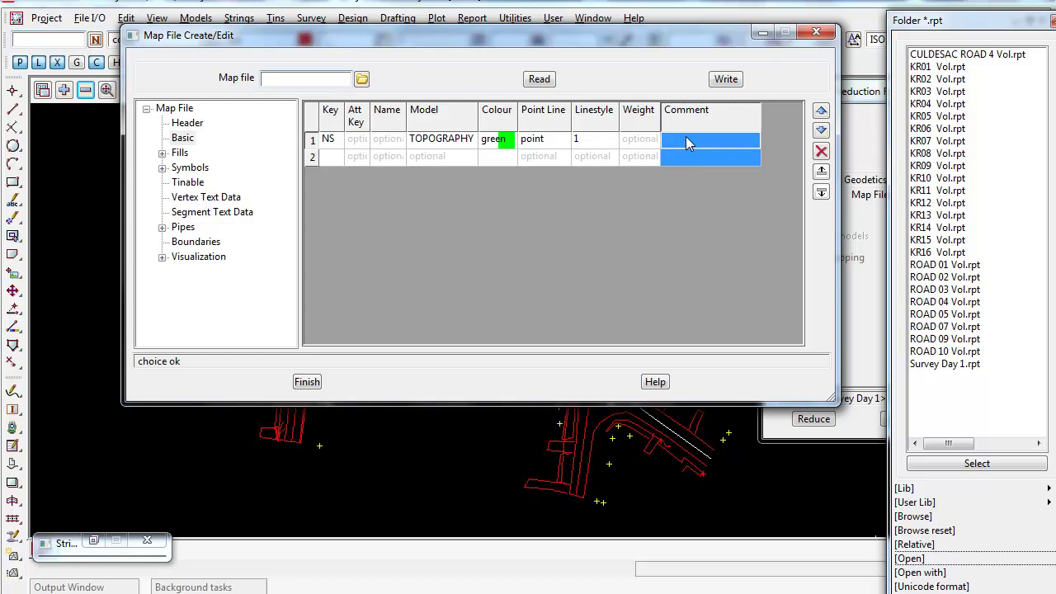
click(686, 140)
text(Na)
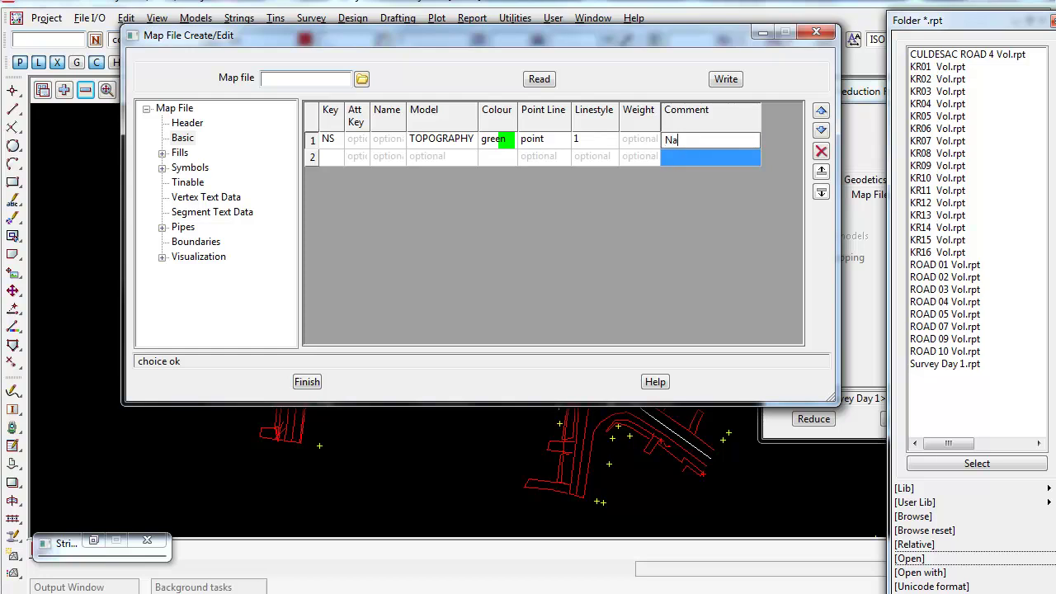
text(tur)
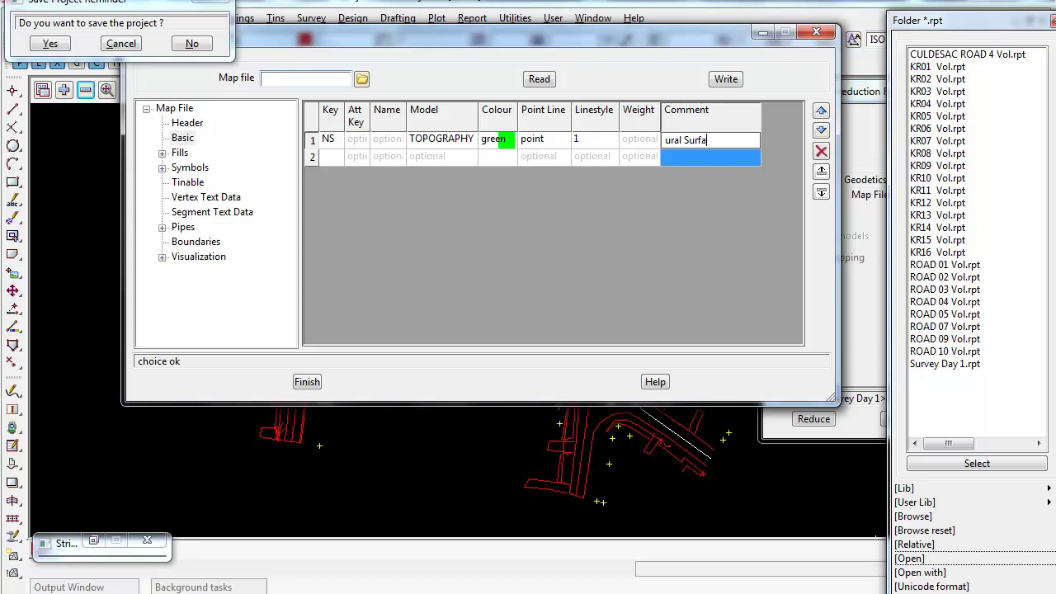
text(al Surface)
key(Return)
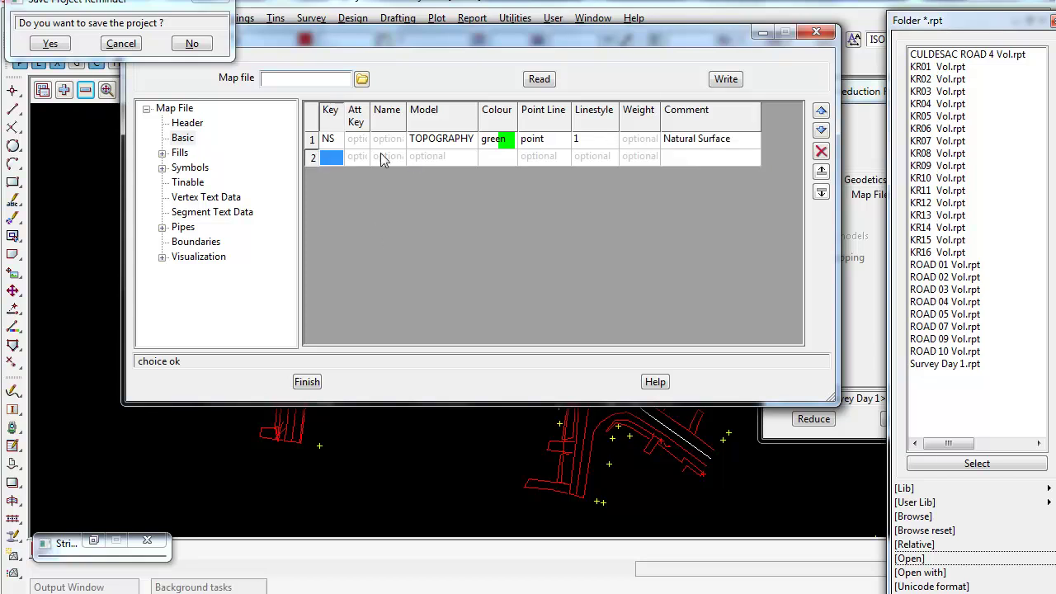
Step: Examine the Solid Fill settings of the map file and compare them with the Name entry in the Basic settings
click(183, 138)
click(162, 154)
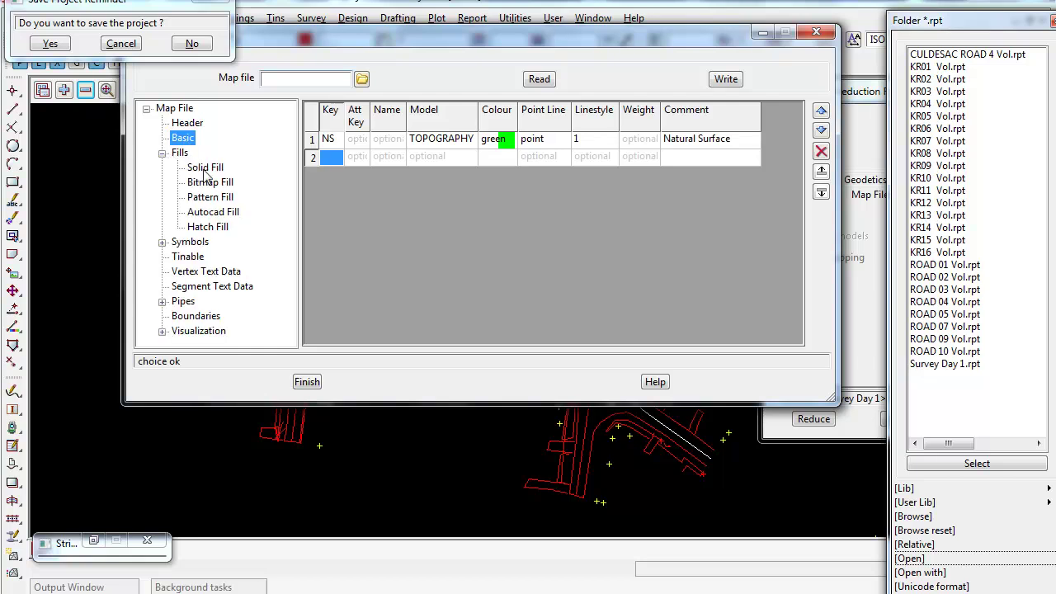
click(198, 167)
click(338, 142)
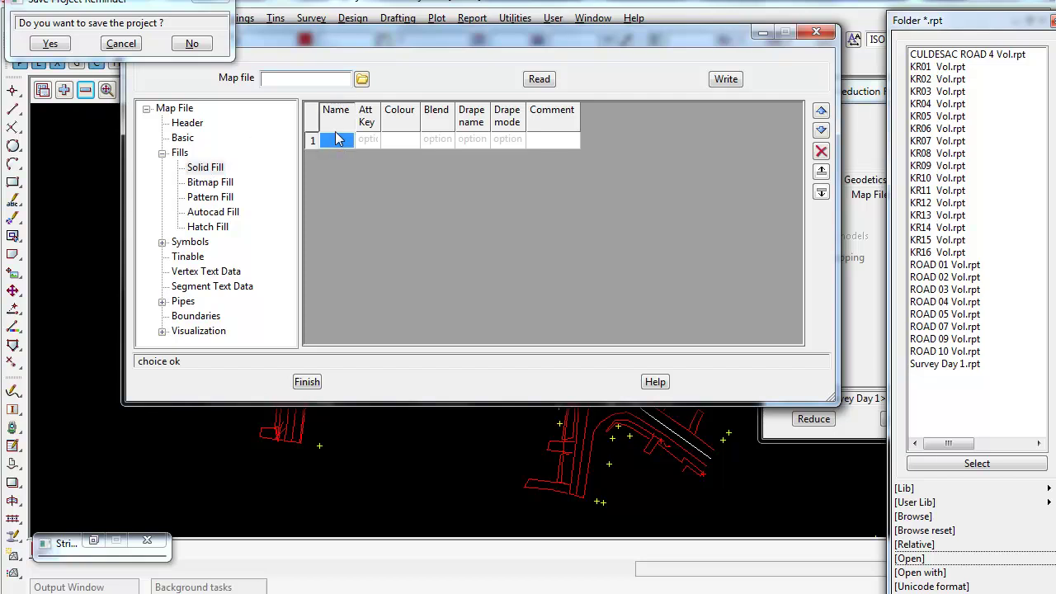
click(184, 138)
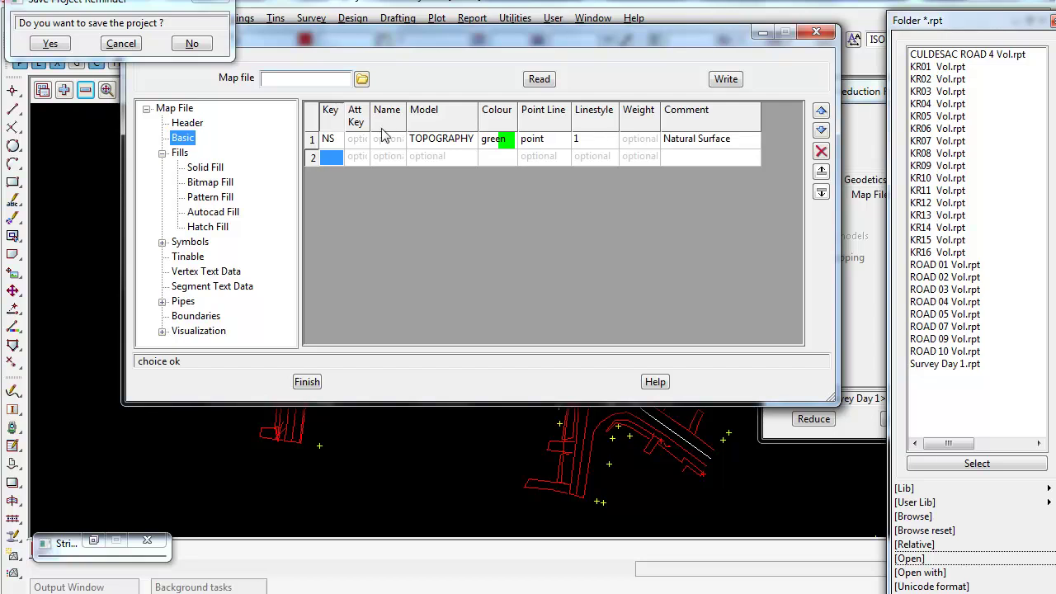
click(385, 142)
click(384, 142)
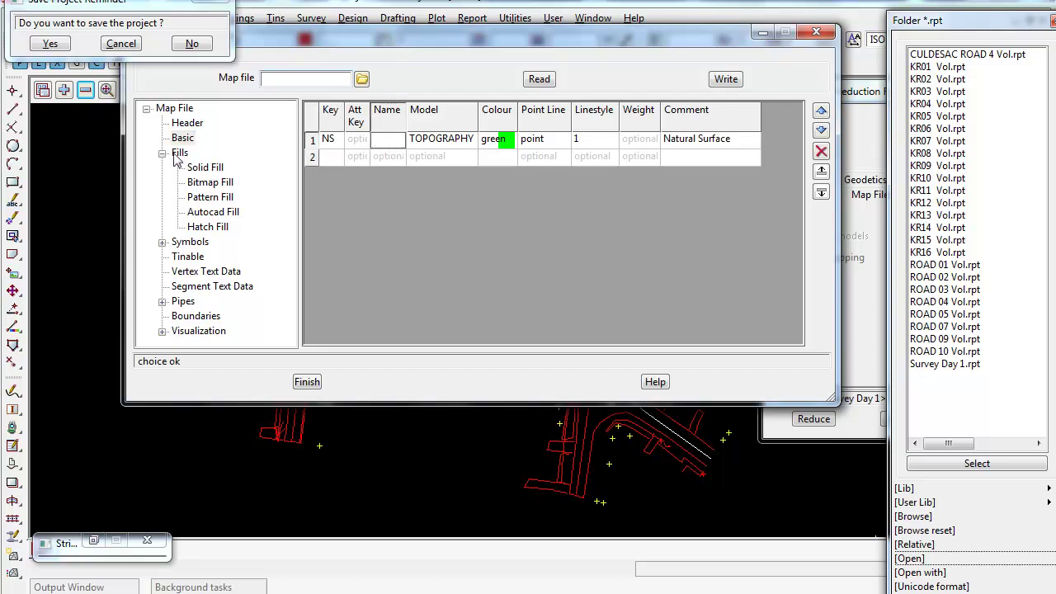
click(162, 154)
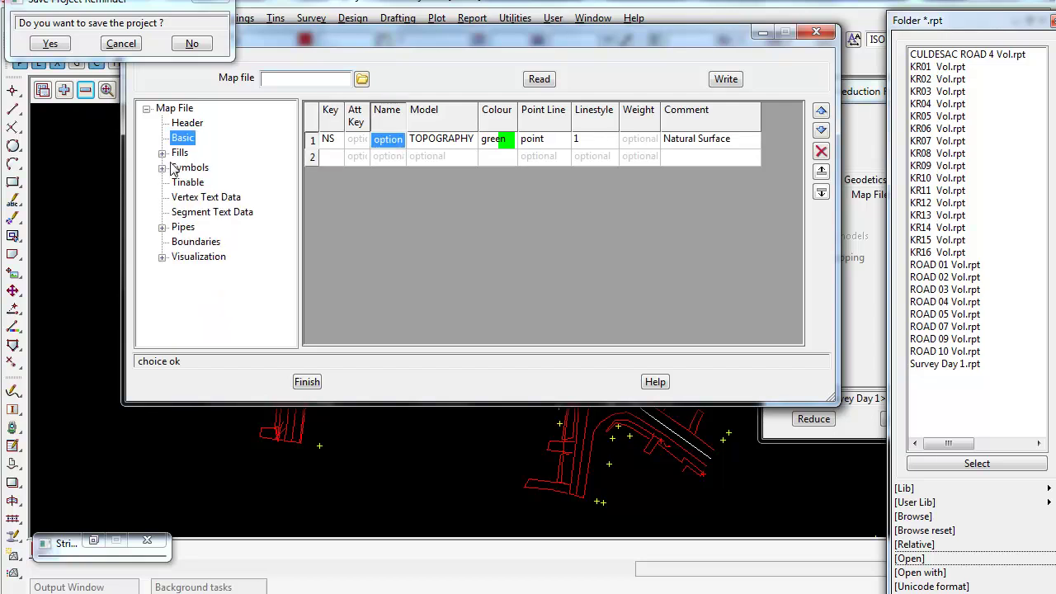
Step: Examine the map file's Symbols, Tinable, Vertex Text Data, Segment Text Data and Pipes settings, and return to the Basic settings
click(163, 168)
click(200, 183)
click(201, 198)
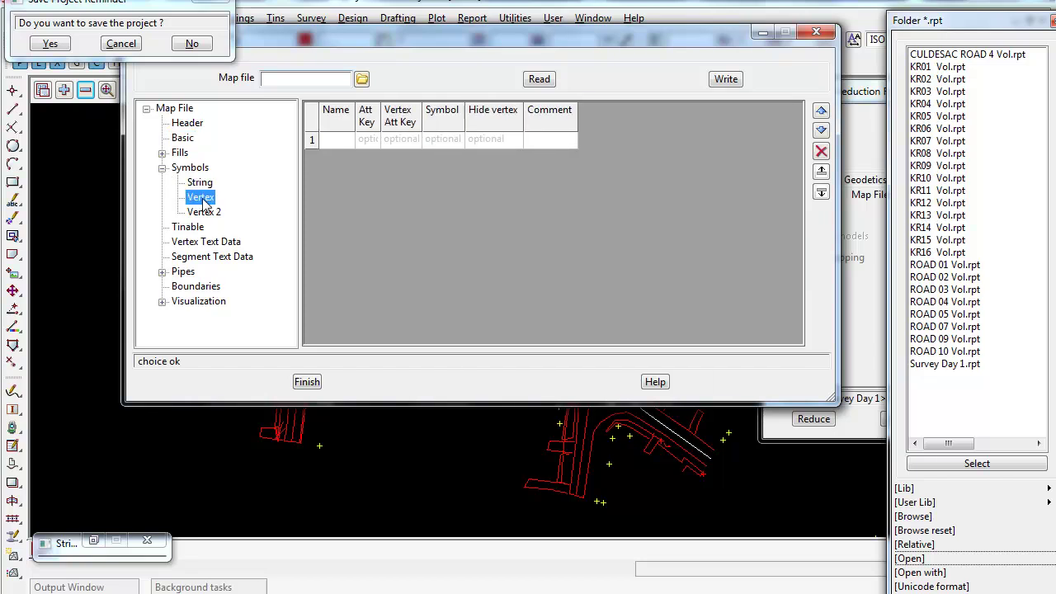
click(201, 184)
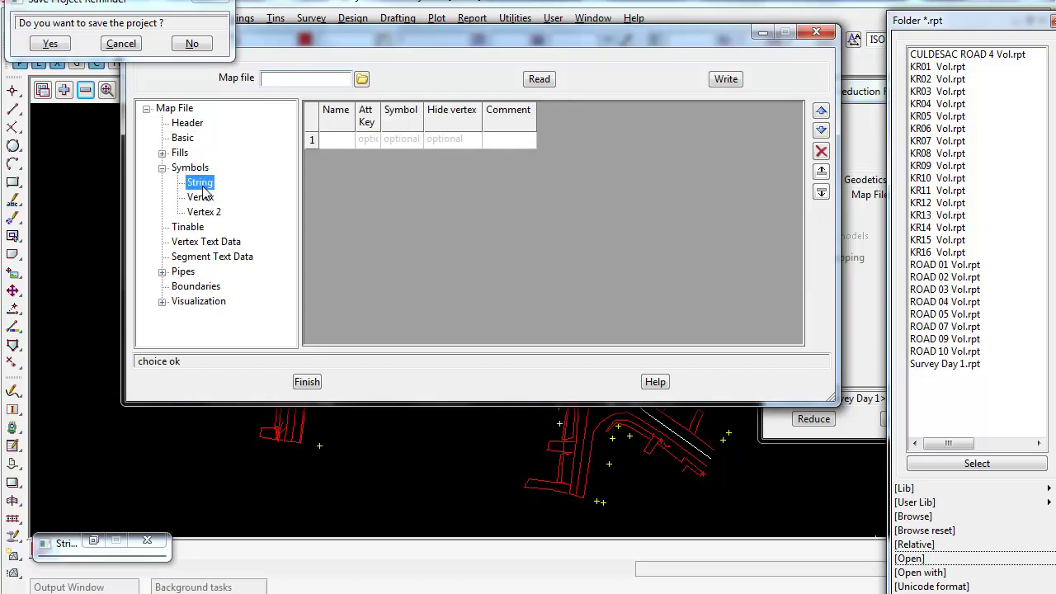
click(188, 230)
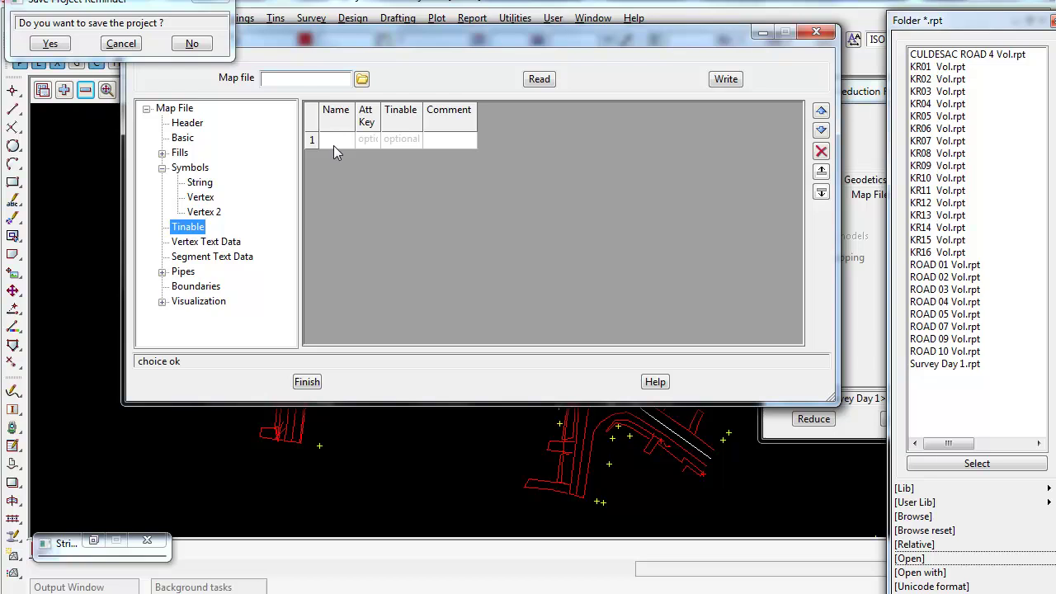
click(206, 243)
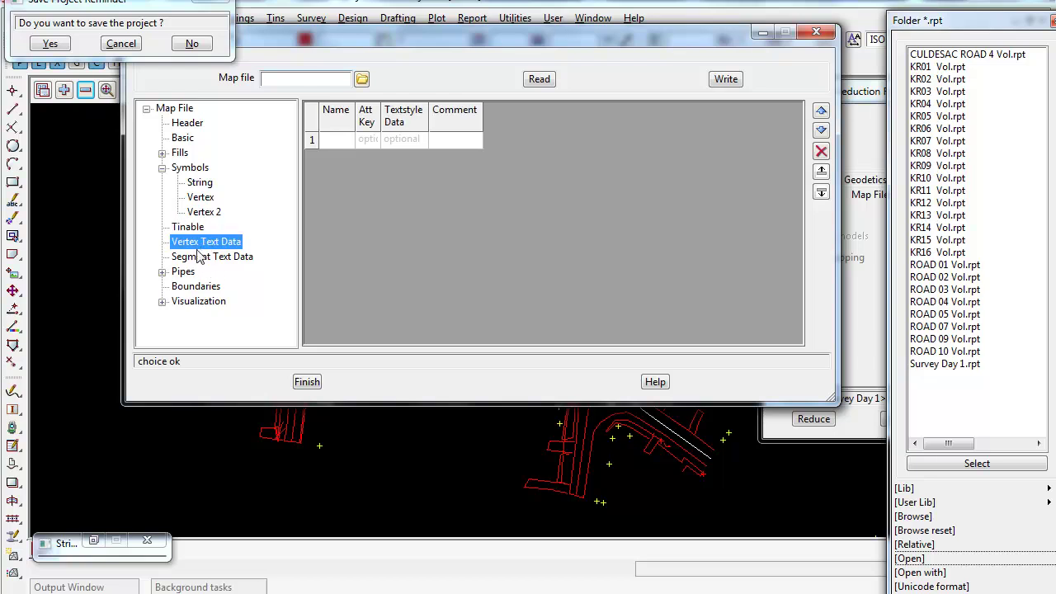
click(198, 258)
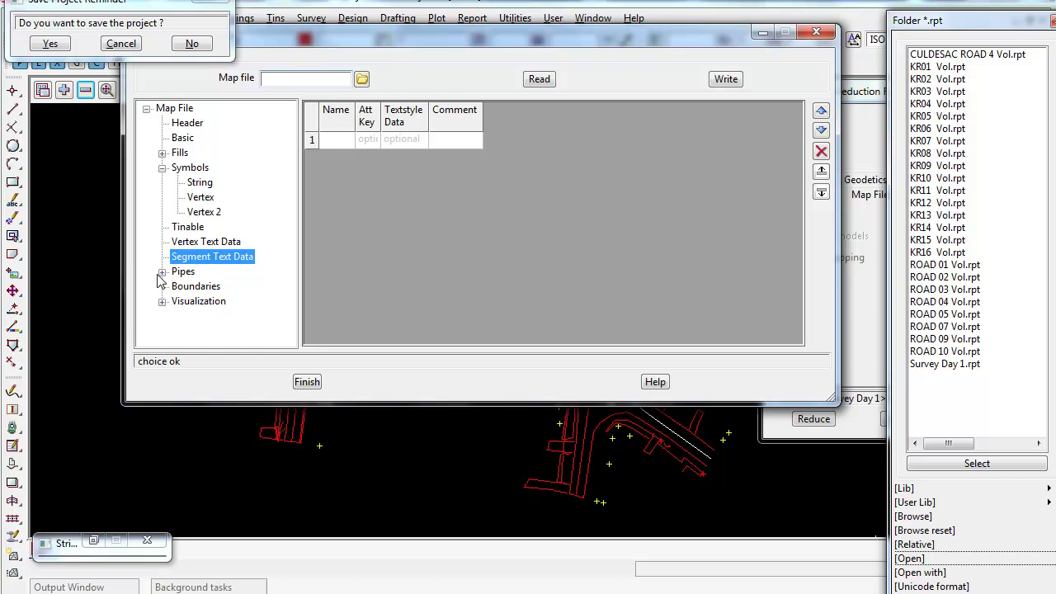
click(163, 272)
click(199, 288)
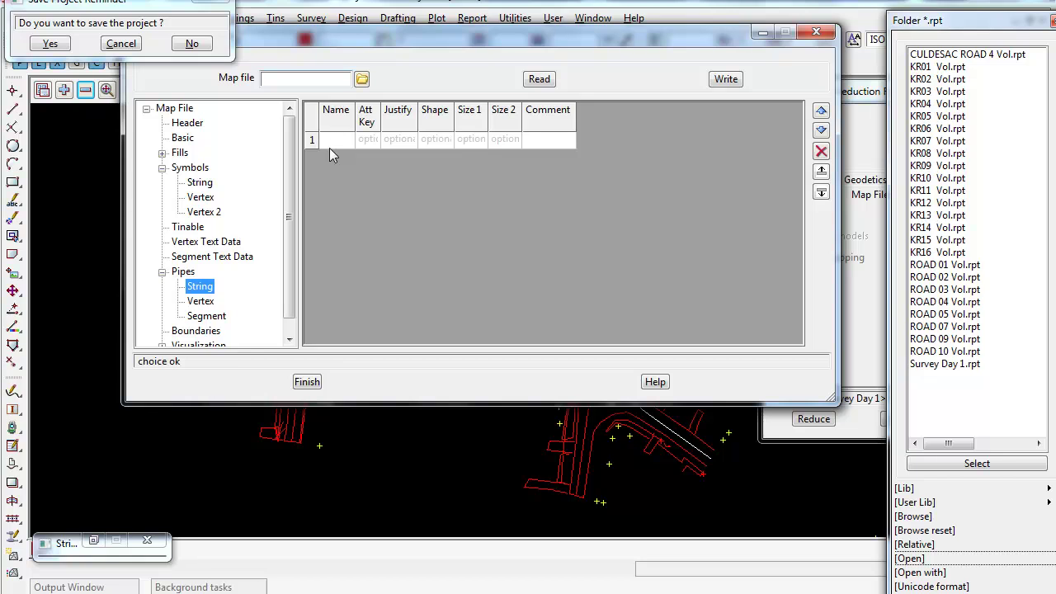
click(201, 229)
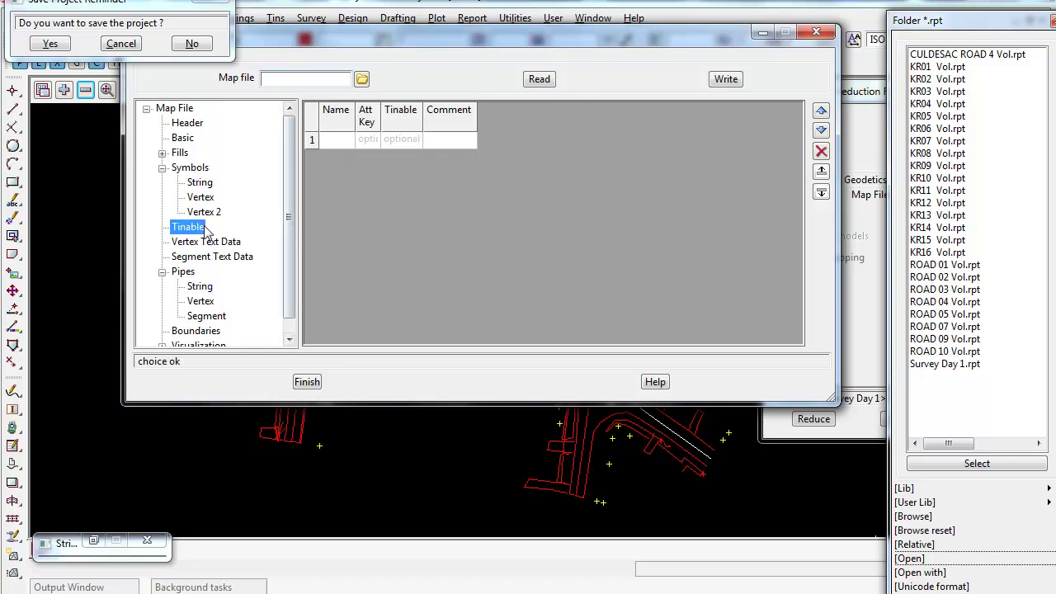
click(189, 125)
click(186, 139)
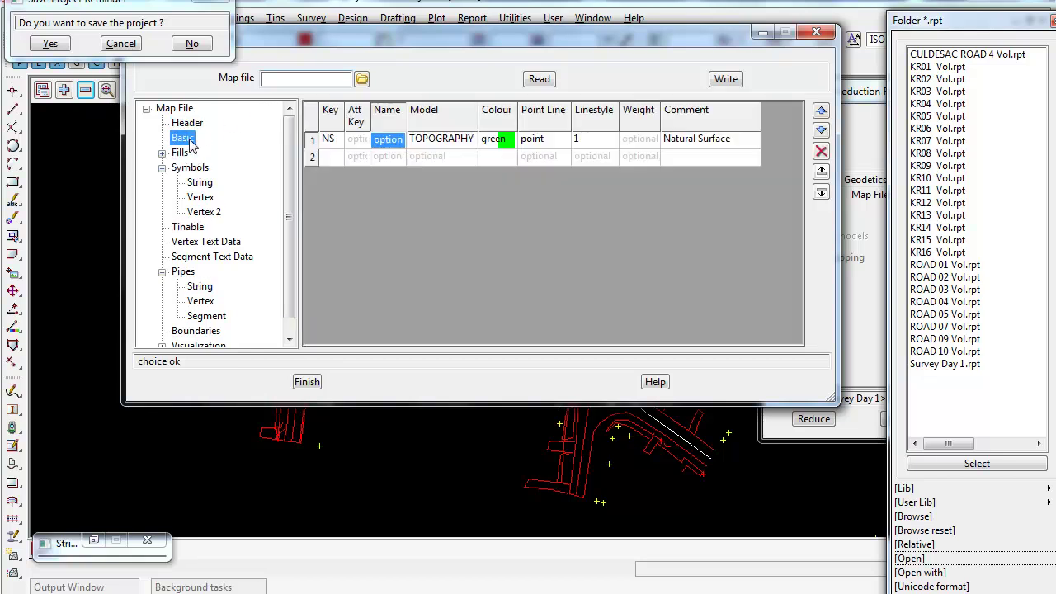
Step: Name the new map file XXXX SURVEYORS
click(294, 81)
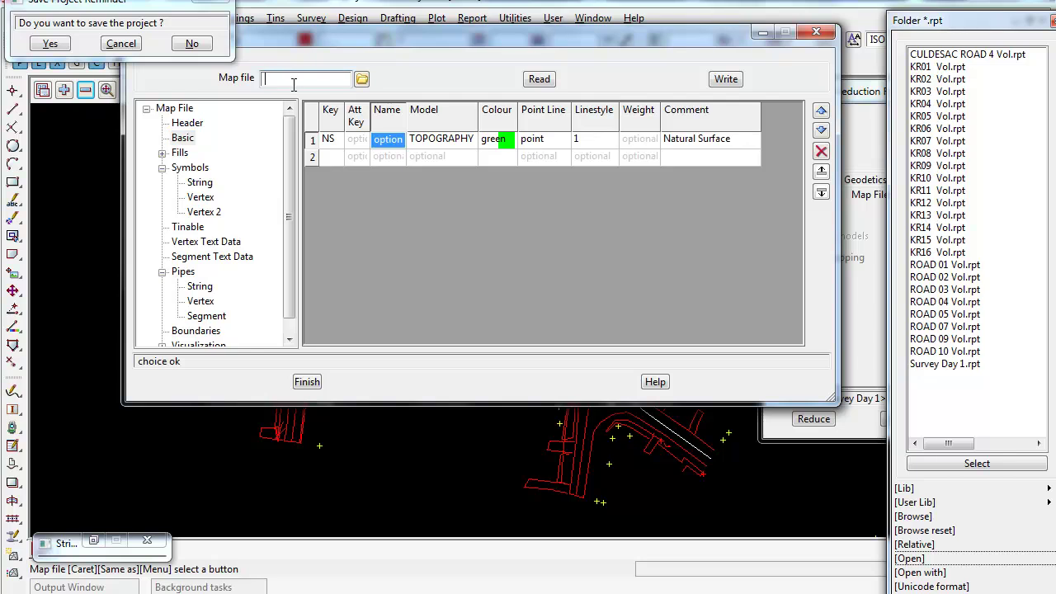
text(XXXX SURVEY)
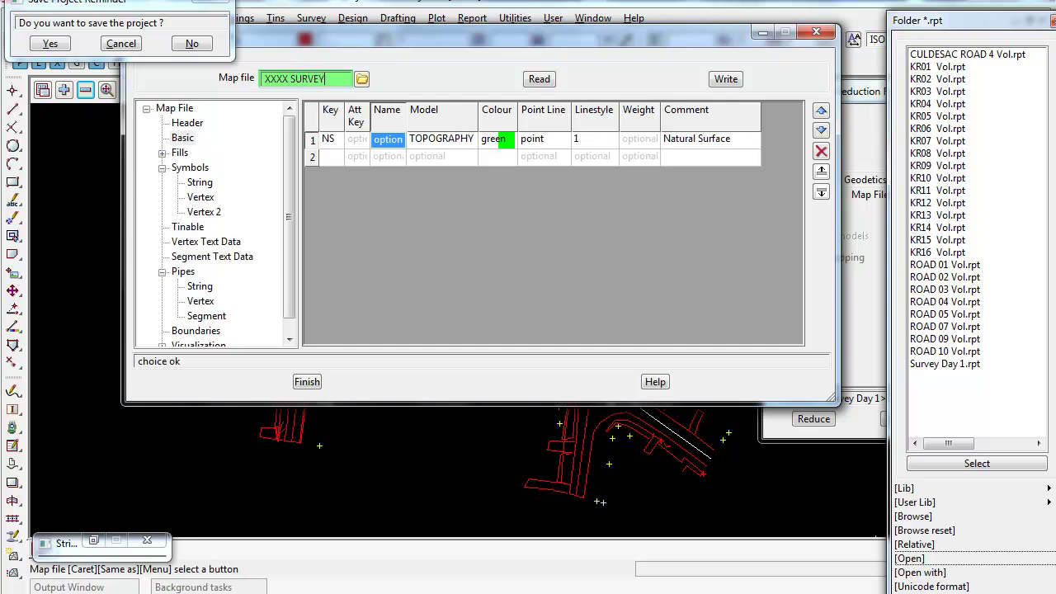
text(ORS)
key(Return)
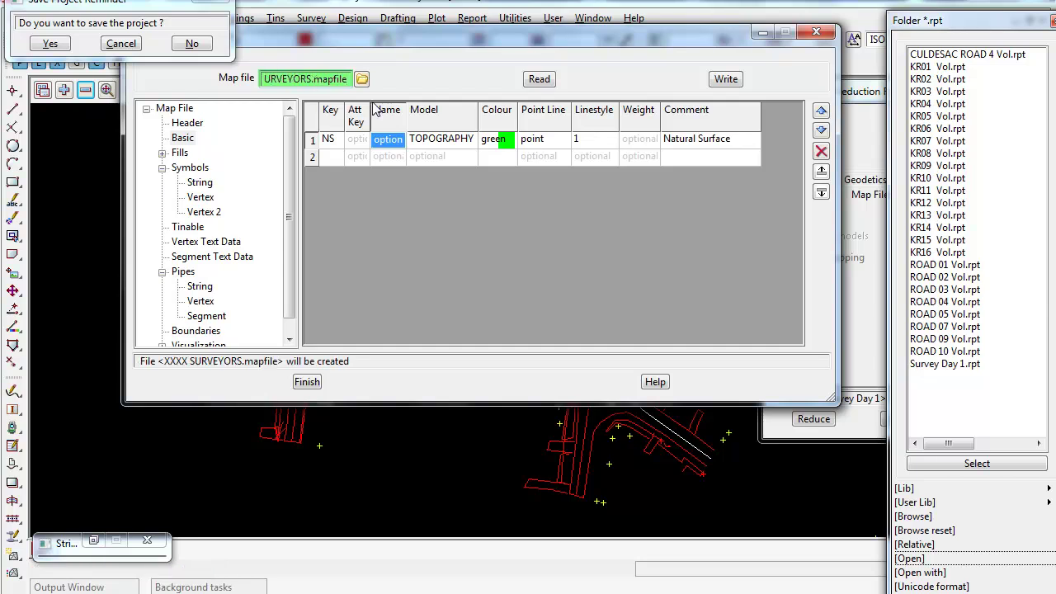